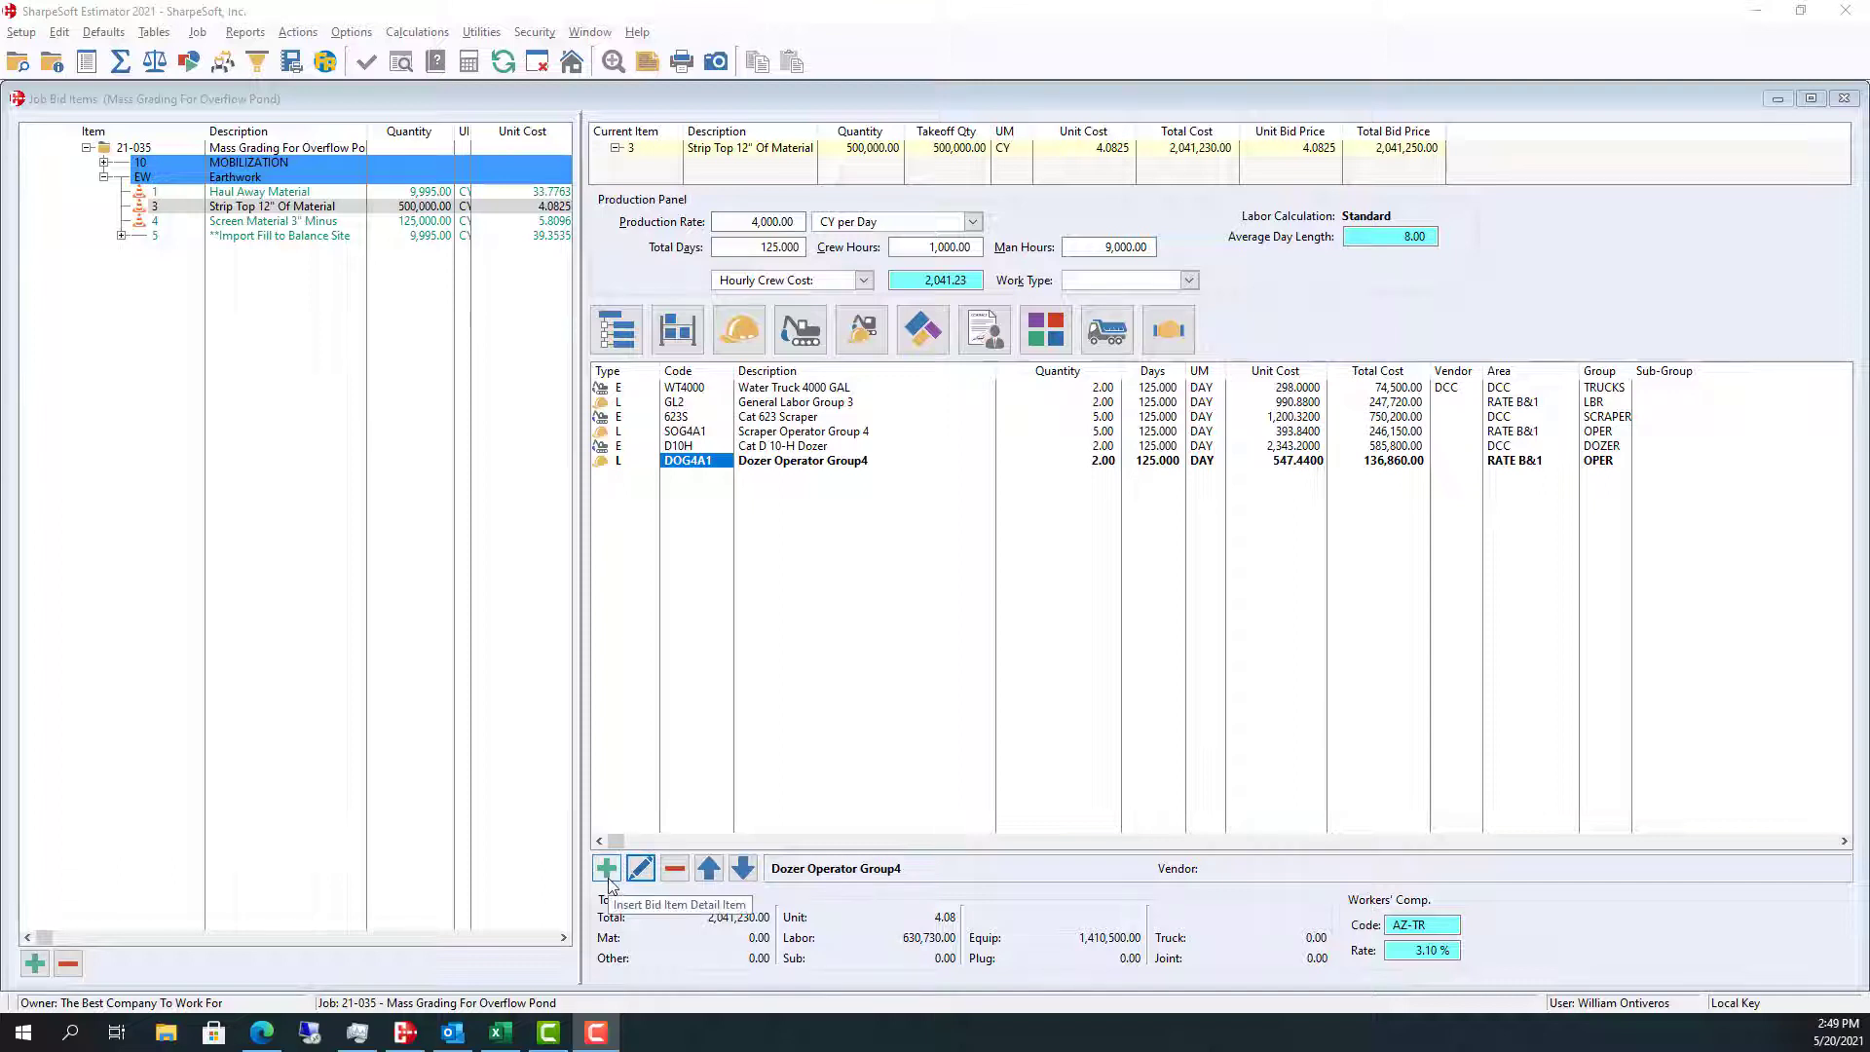
# - Add an equipment detail line with code 657GPP to the Strip Top 12" bid item and start a new equipment record for it
pyautogui.rightClick(809, 677)
pyautogui.click(872, 691)
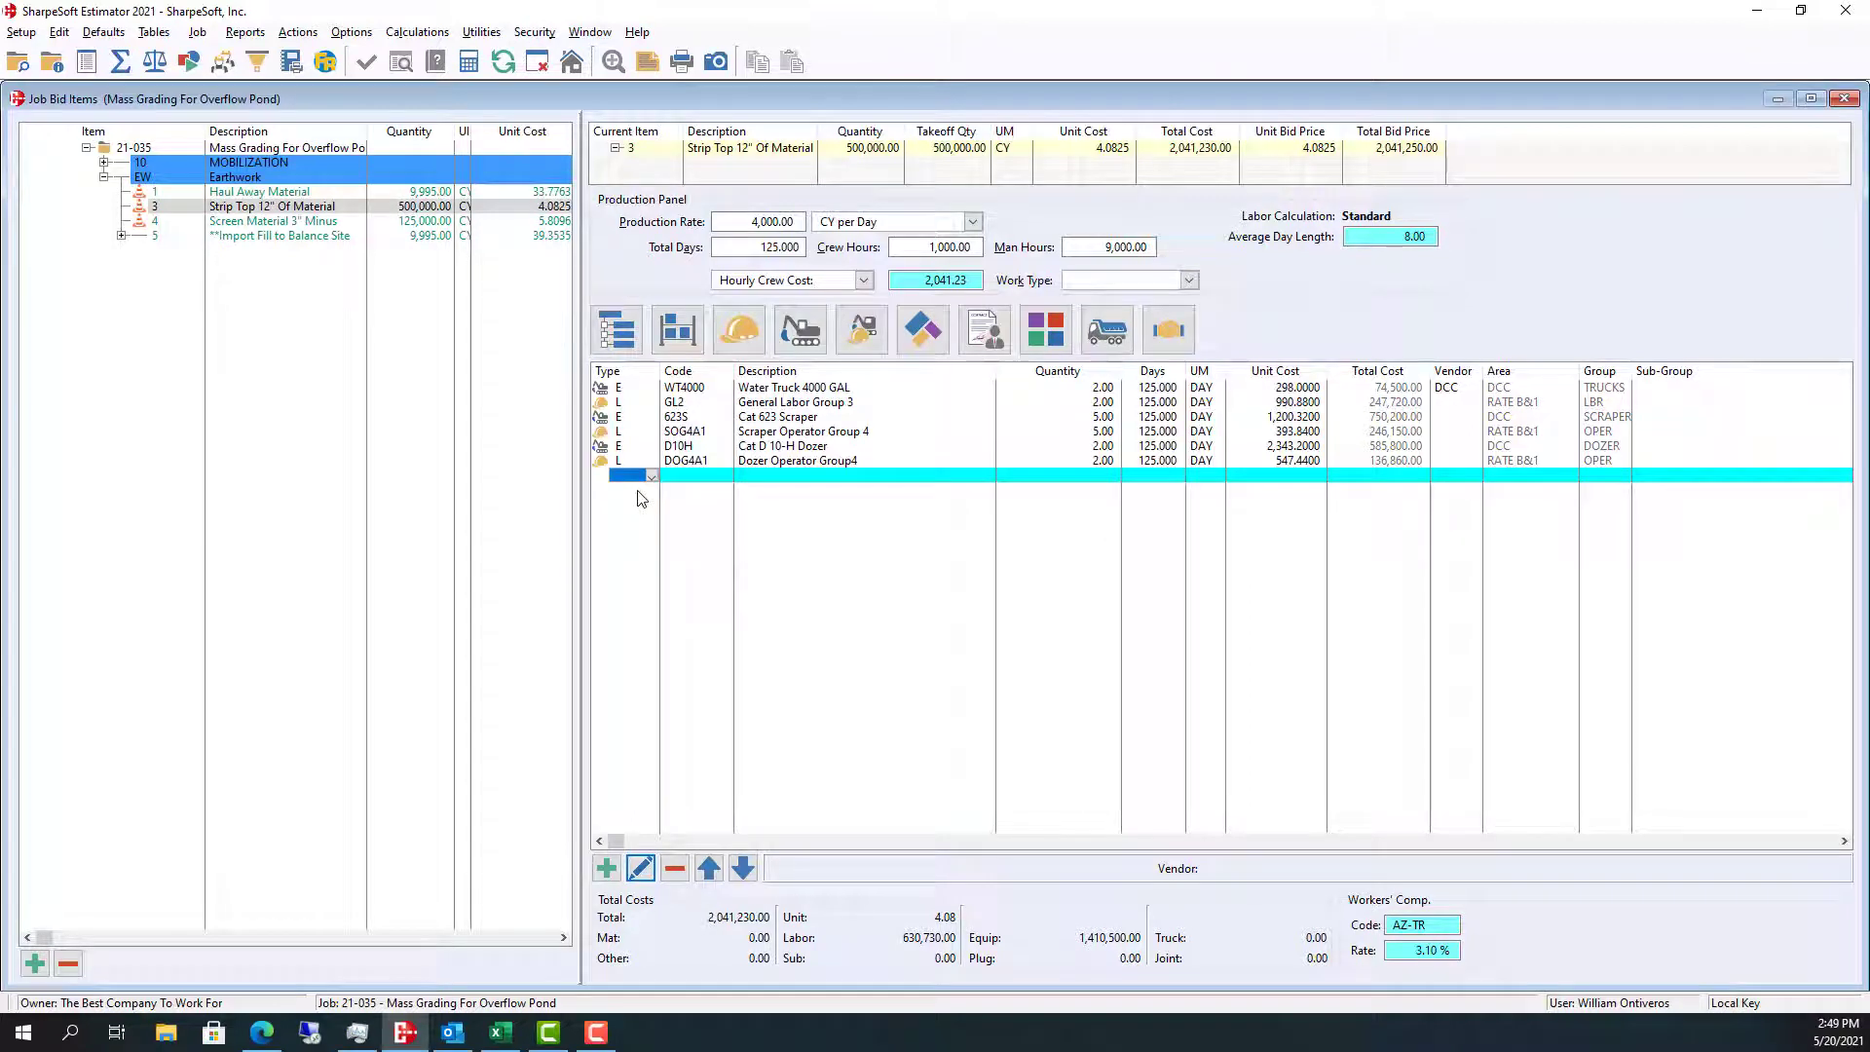
pyautogui.write('E')
pyautogui.press('Tab')
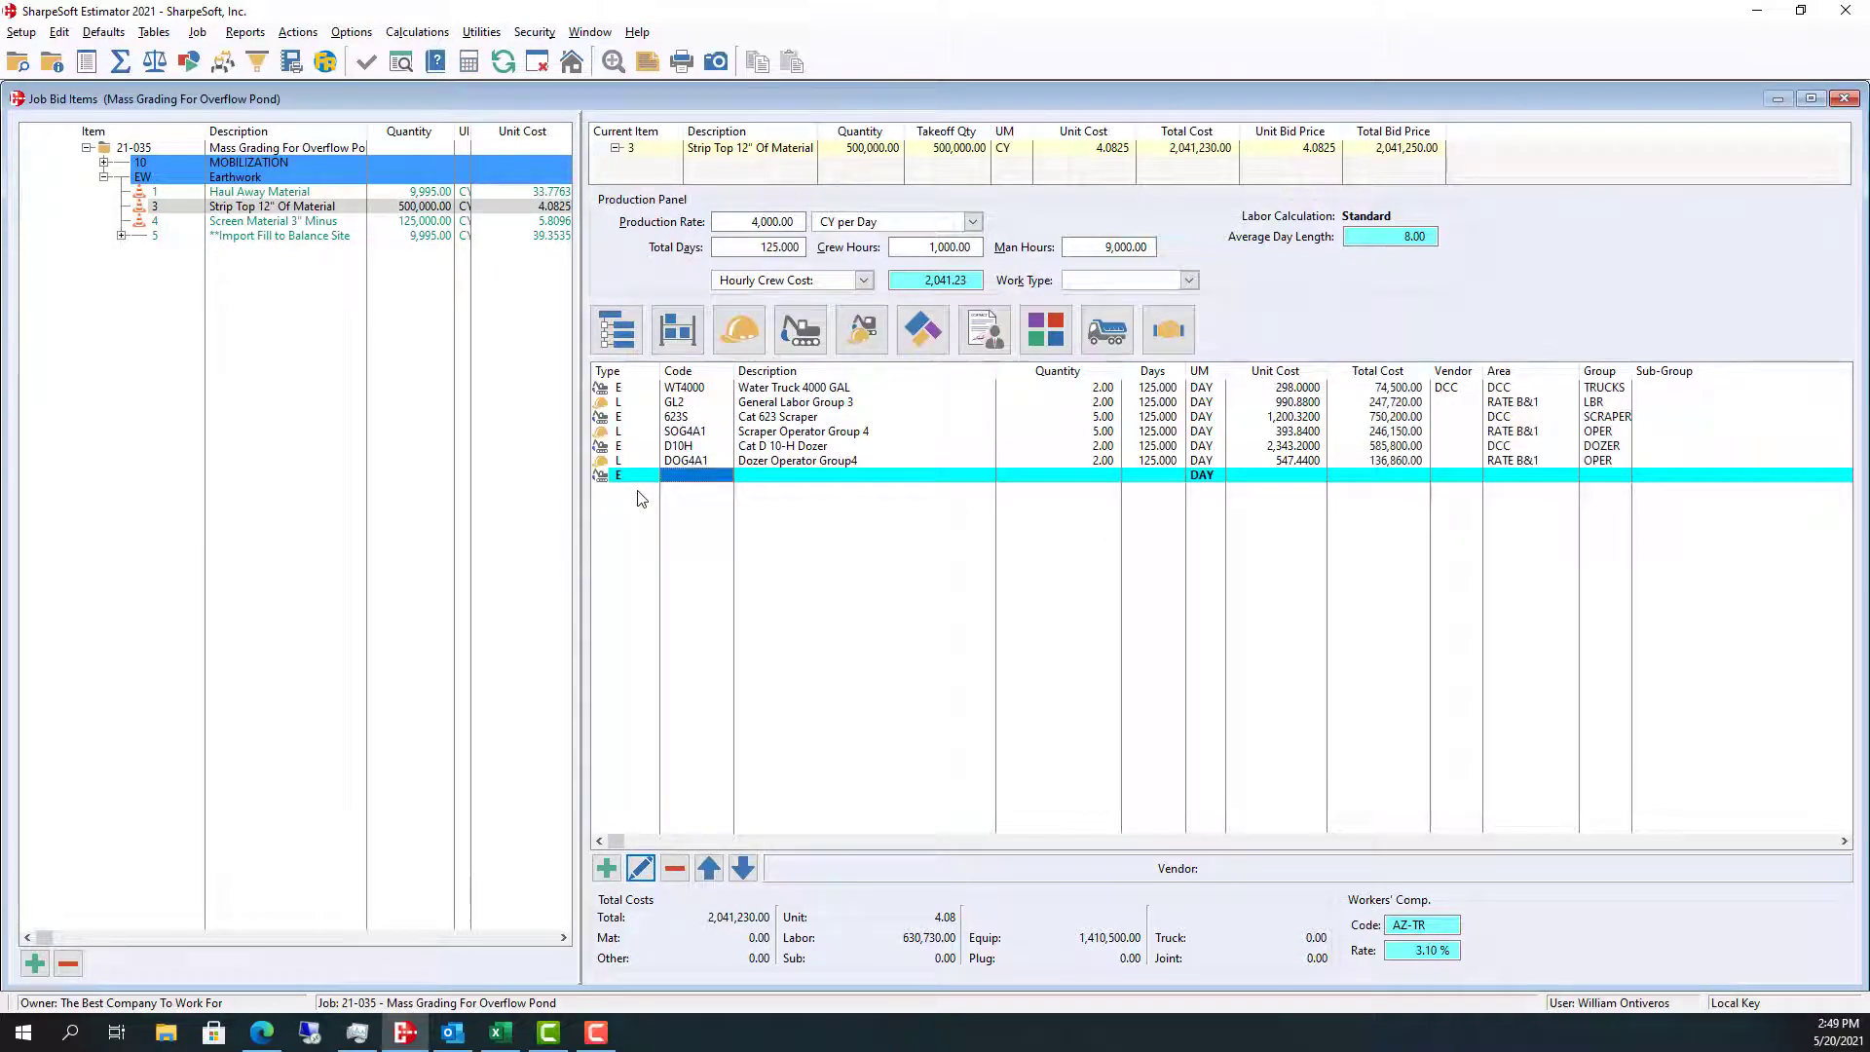
pyautogui.press('Return')
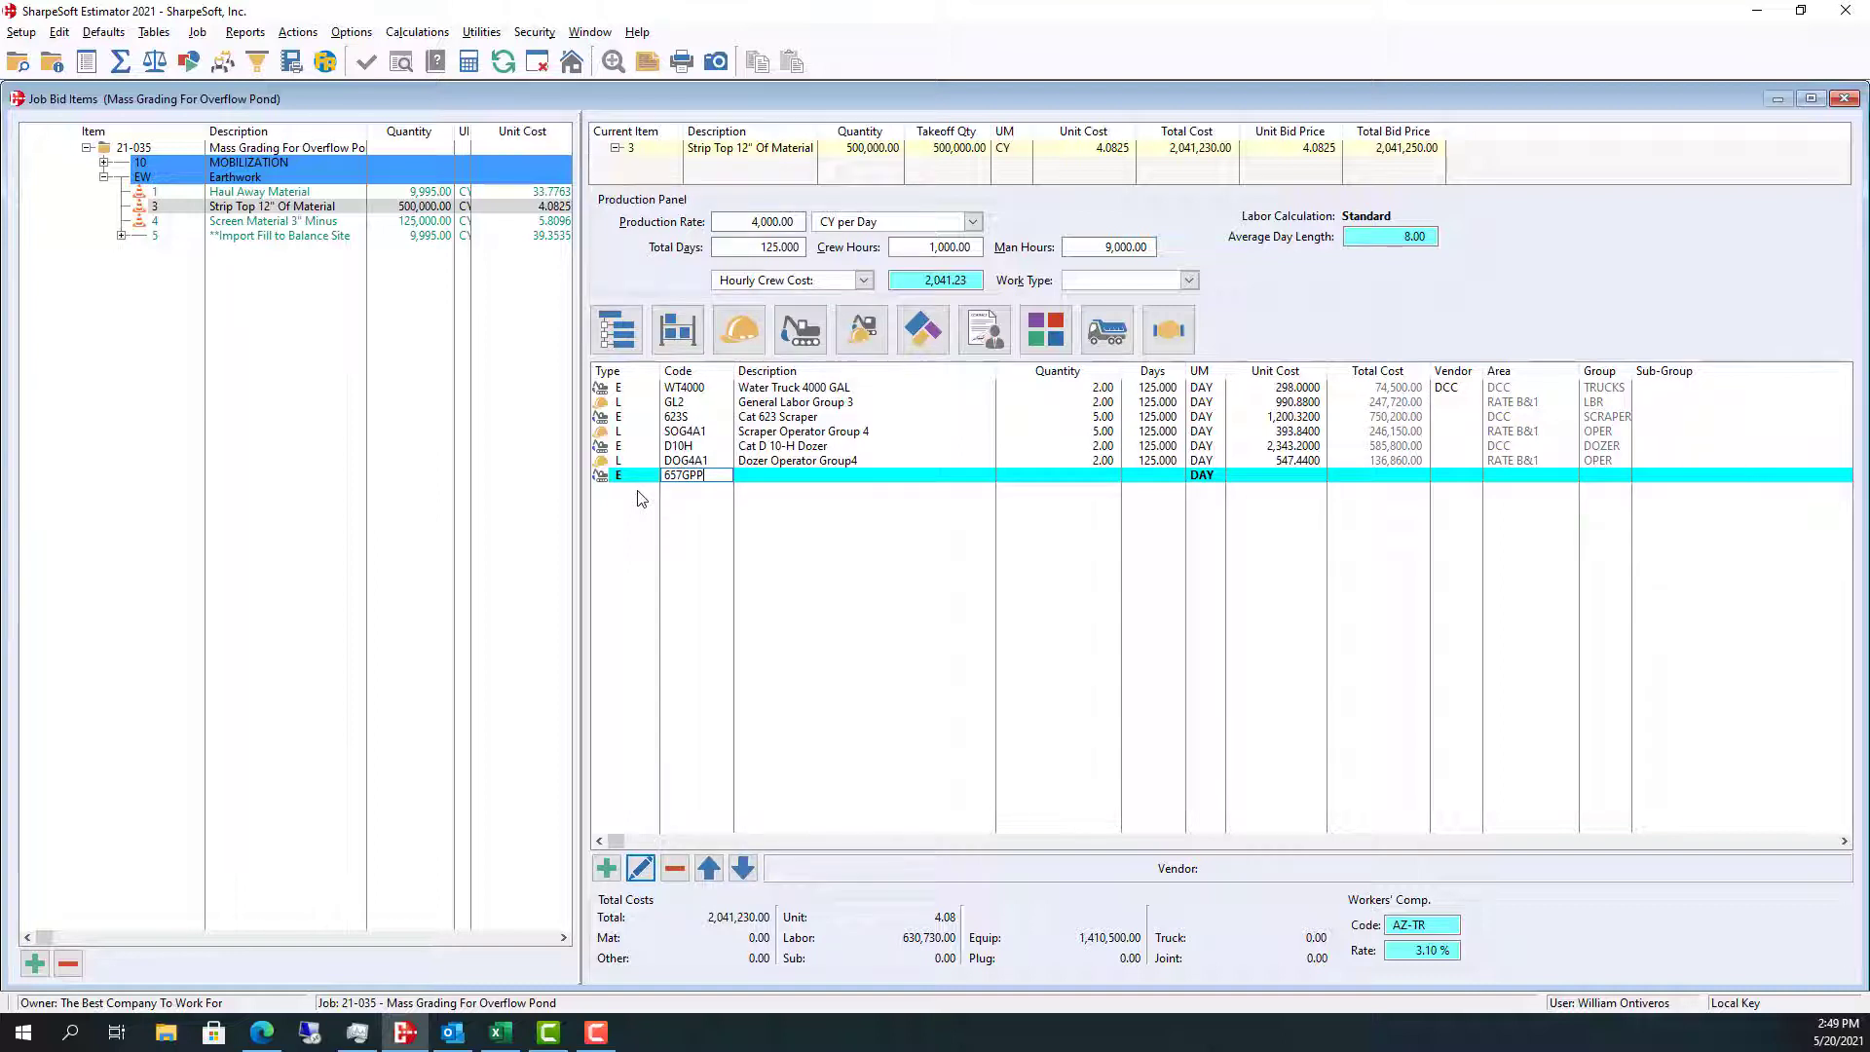
pyautogui.press('Tab')
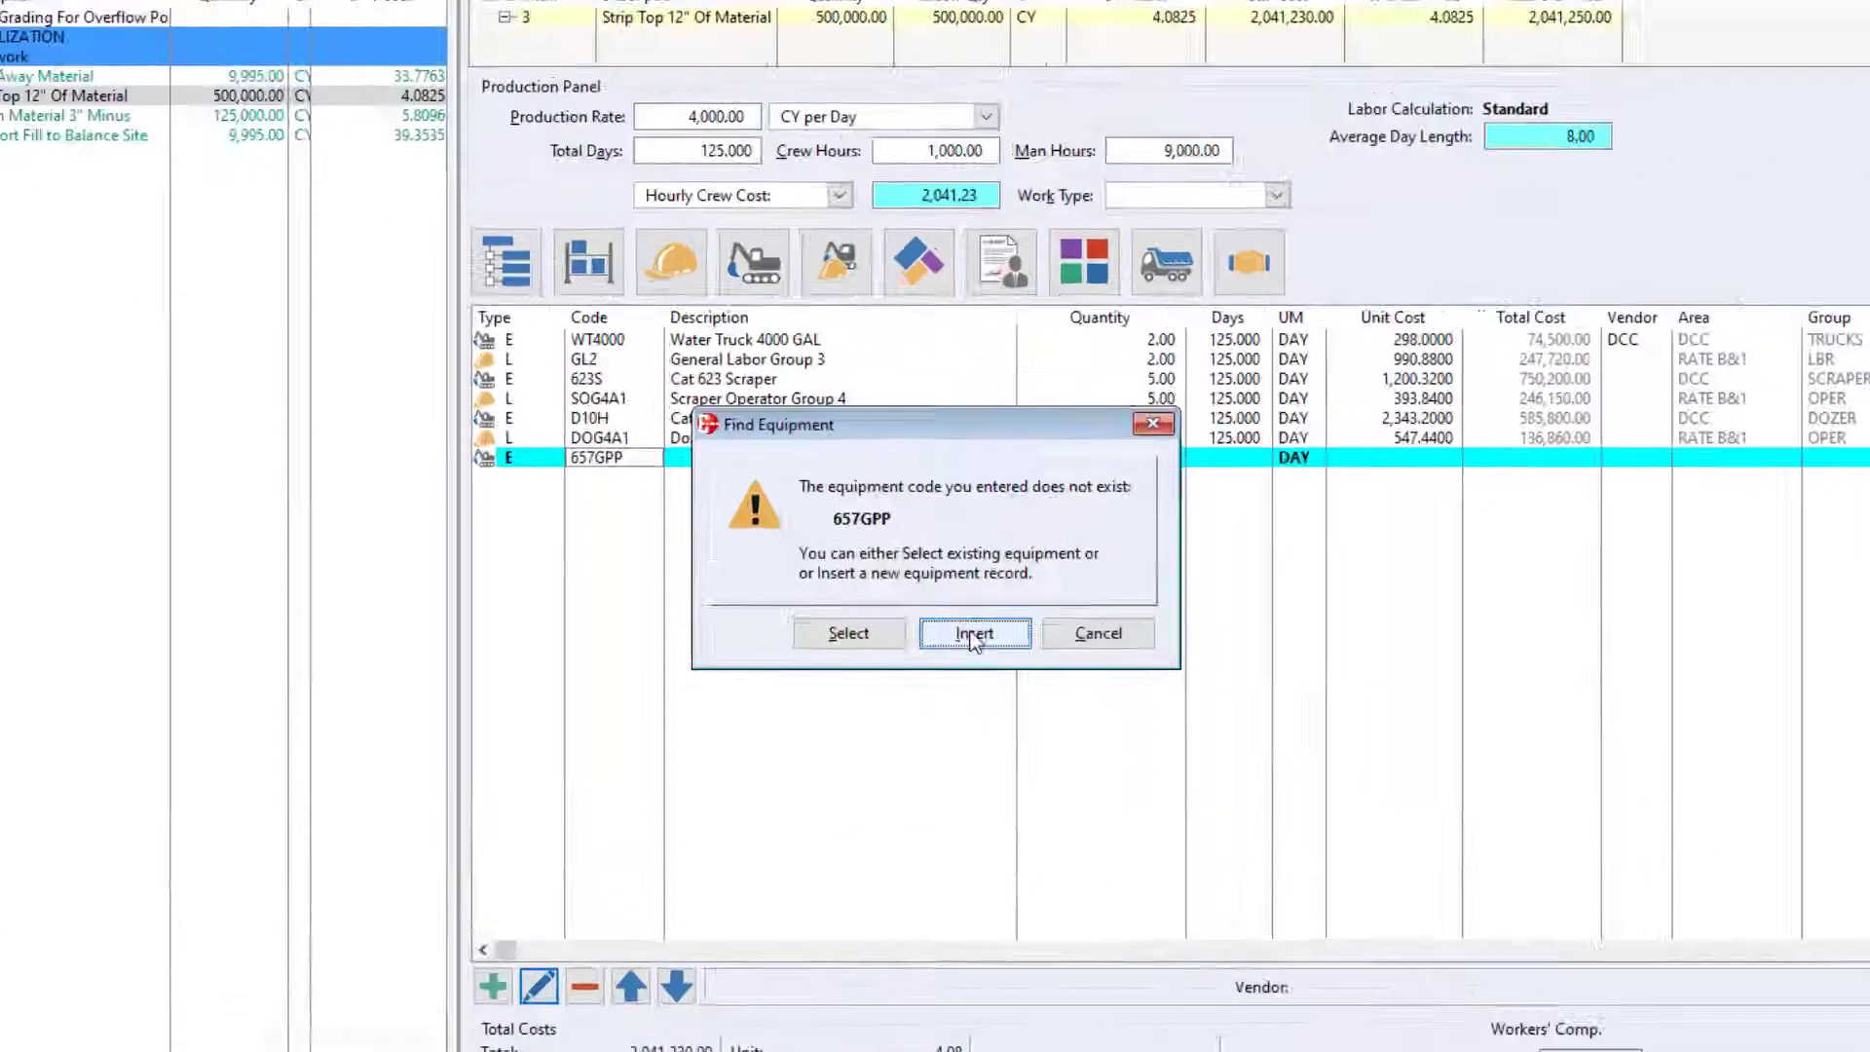
pyautogui.click(964, 606)
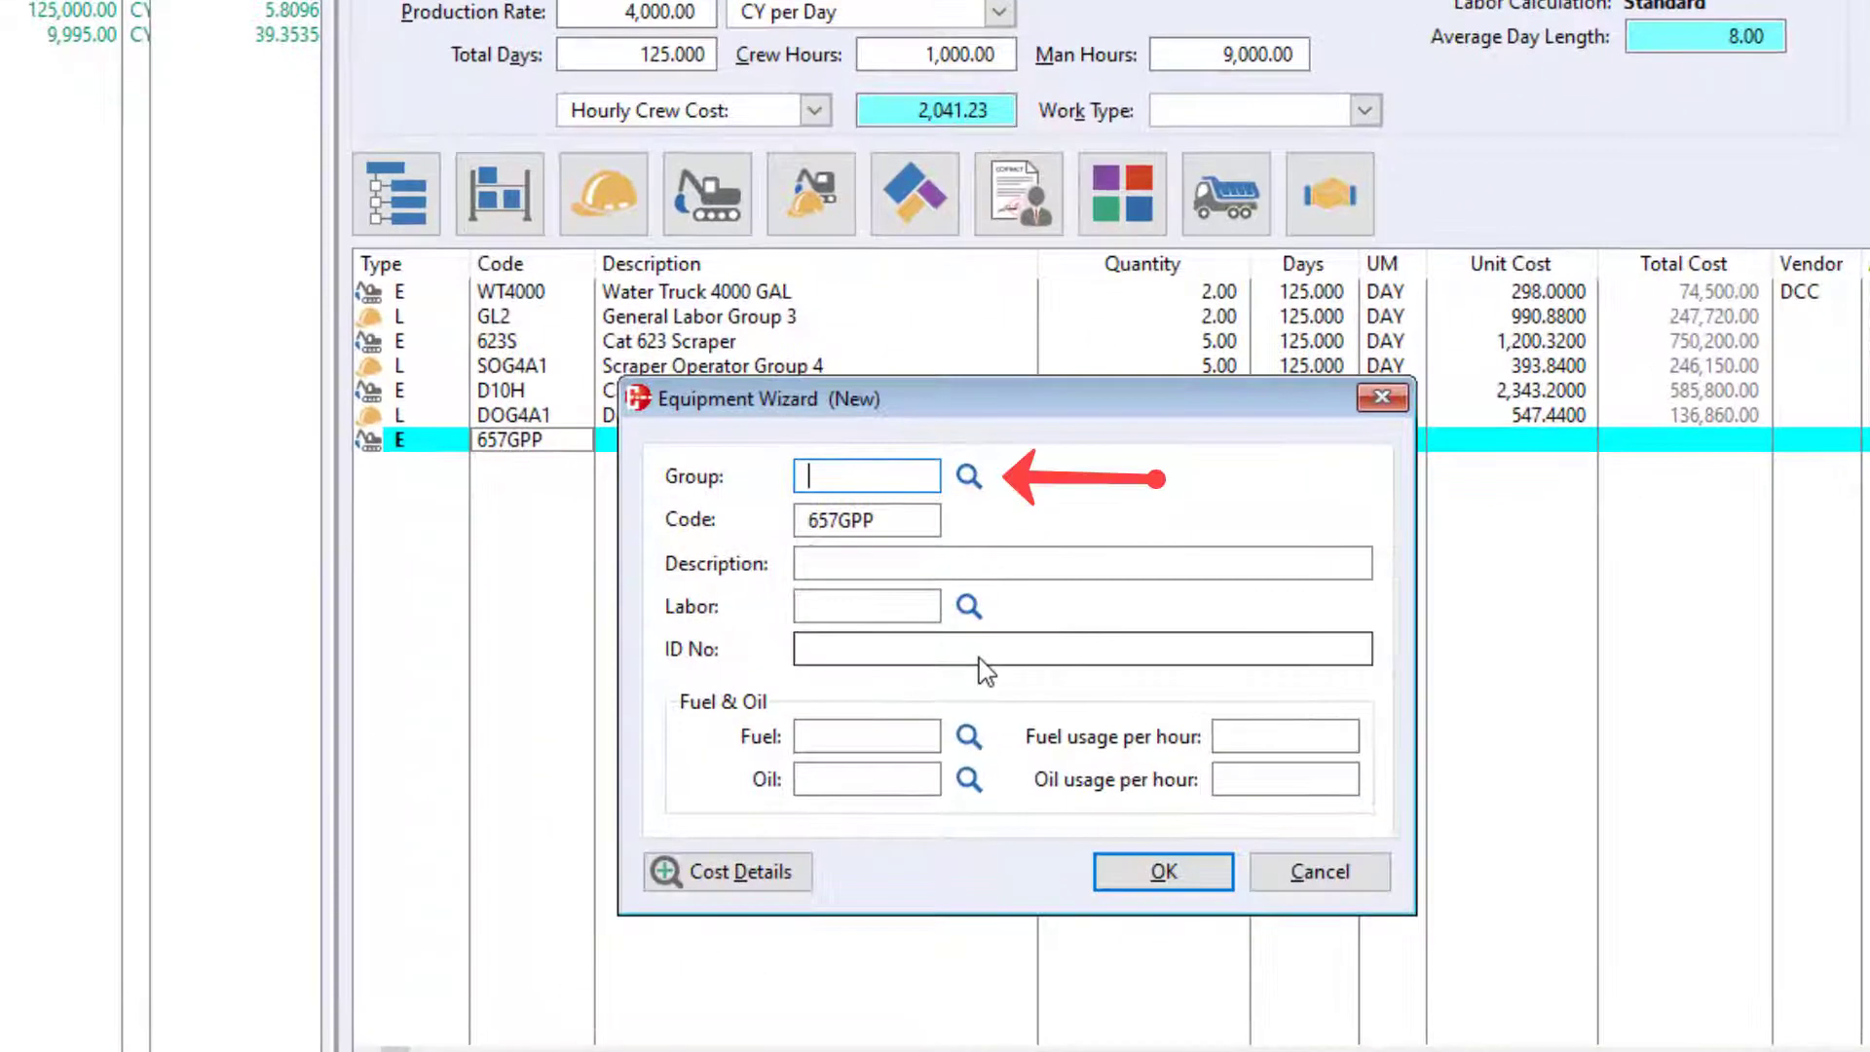
# - Assign the new equipment to the SCRAPER group and describe it as "657 G Push Pull Scraper"
pyautogui.click(968, 478)
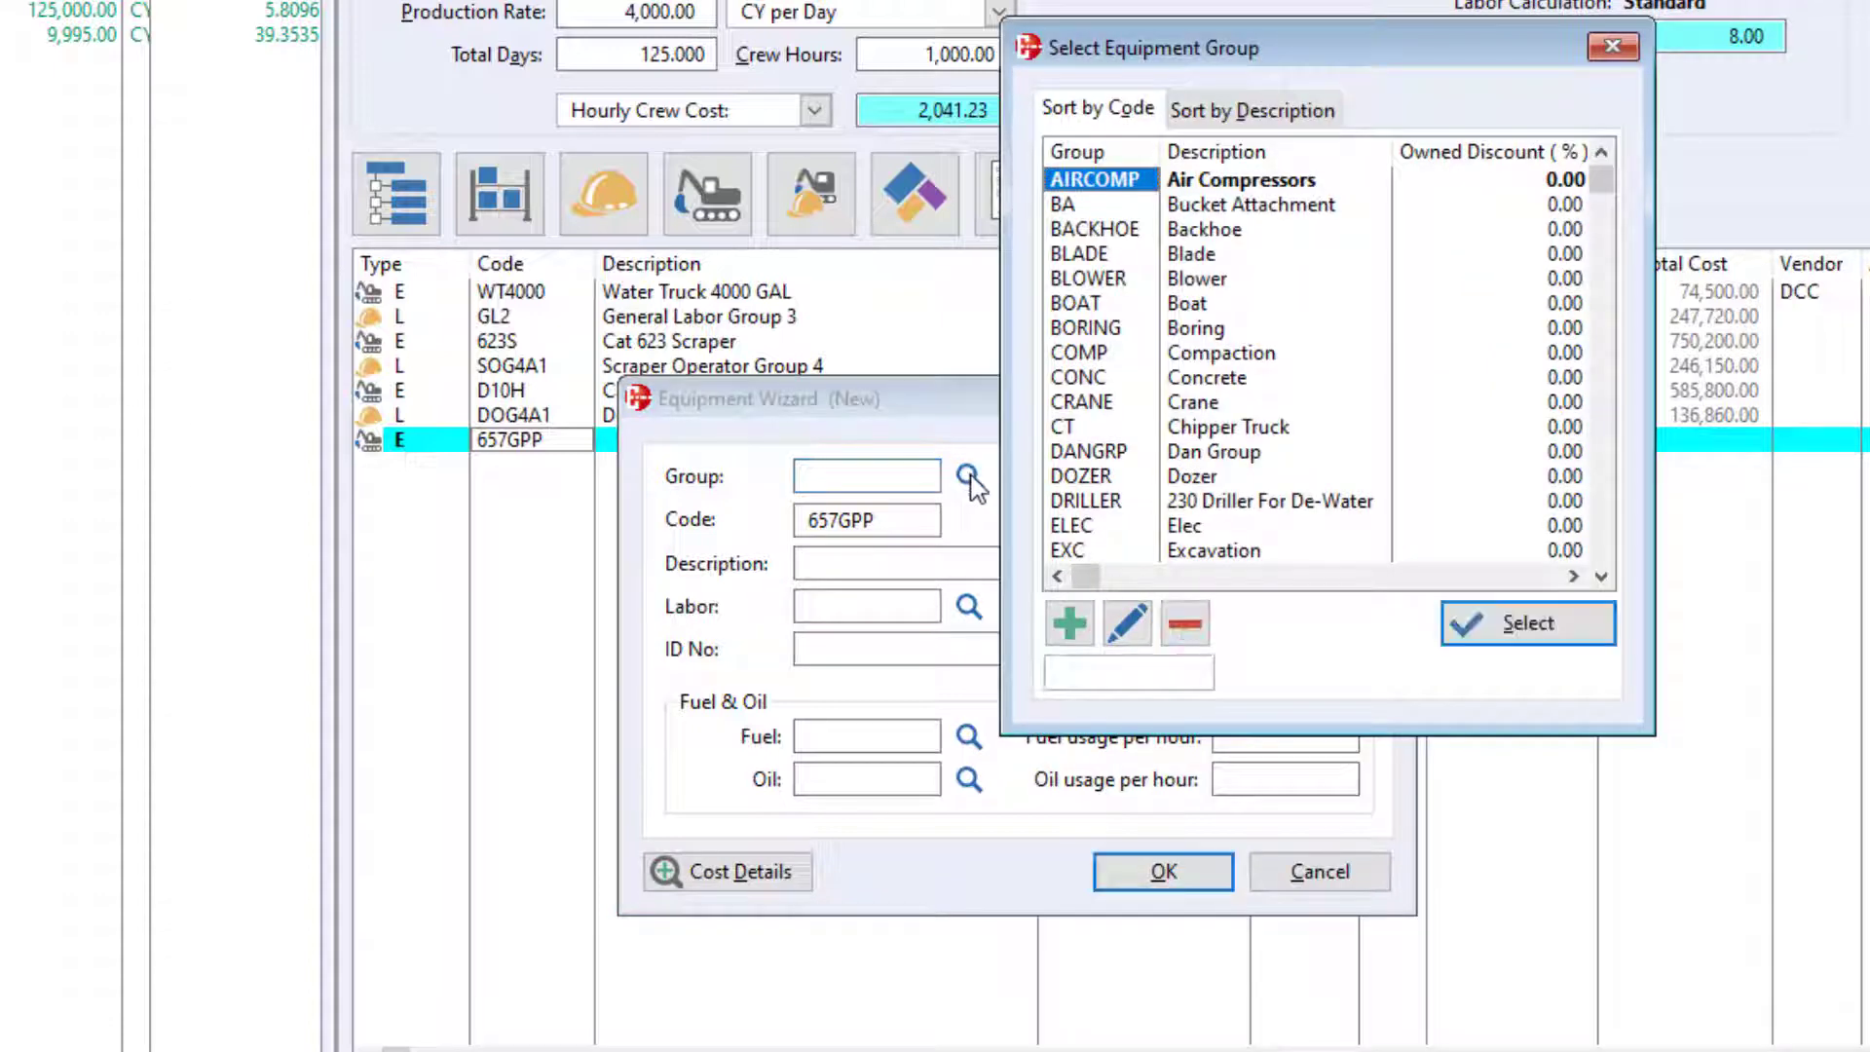
pyautogui.scroll(-8, 1193, 379)
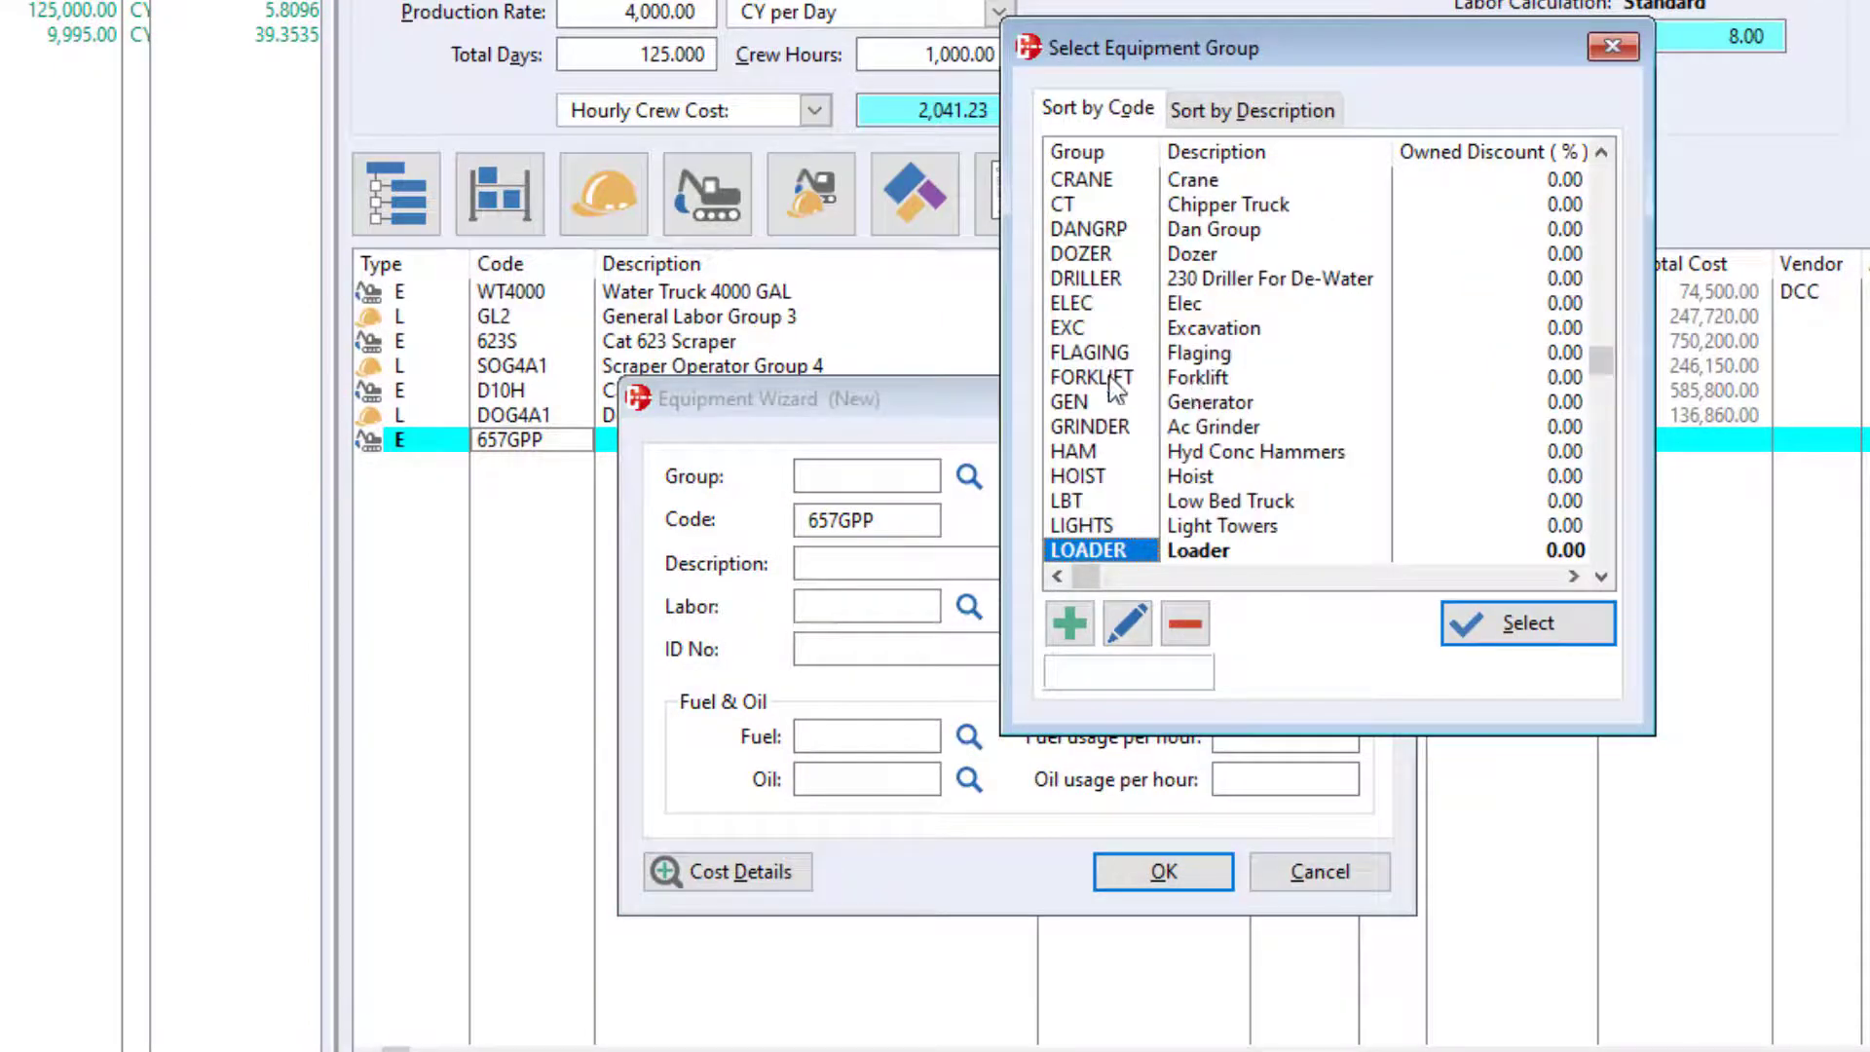
pyautogui.scroll(-6, 1211, 507)
pyautogui.scroll(-6, 1211, 507)
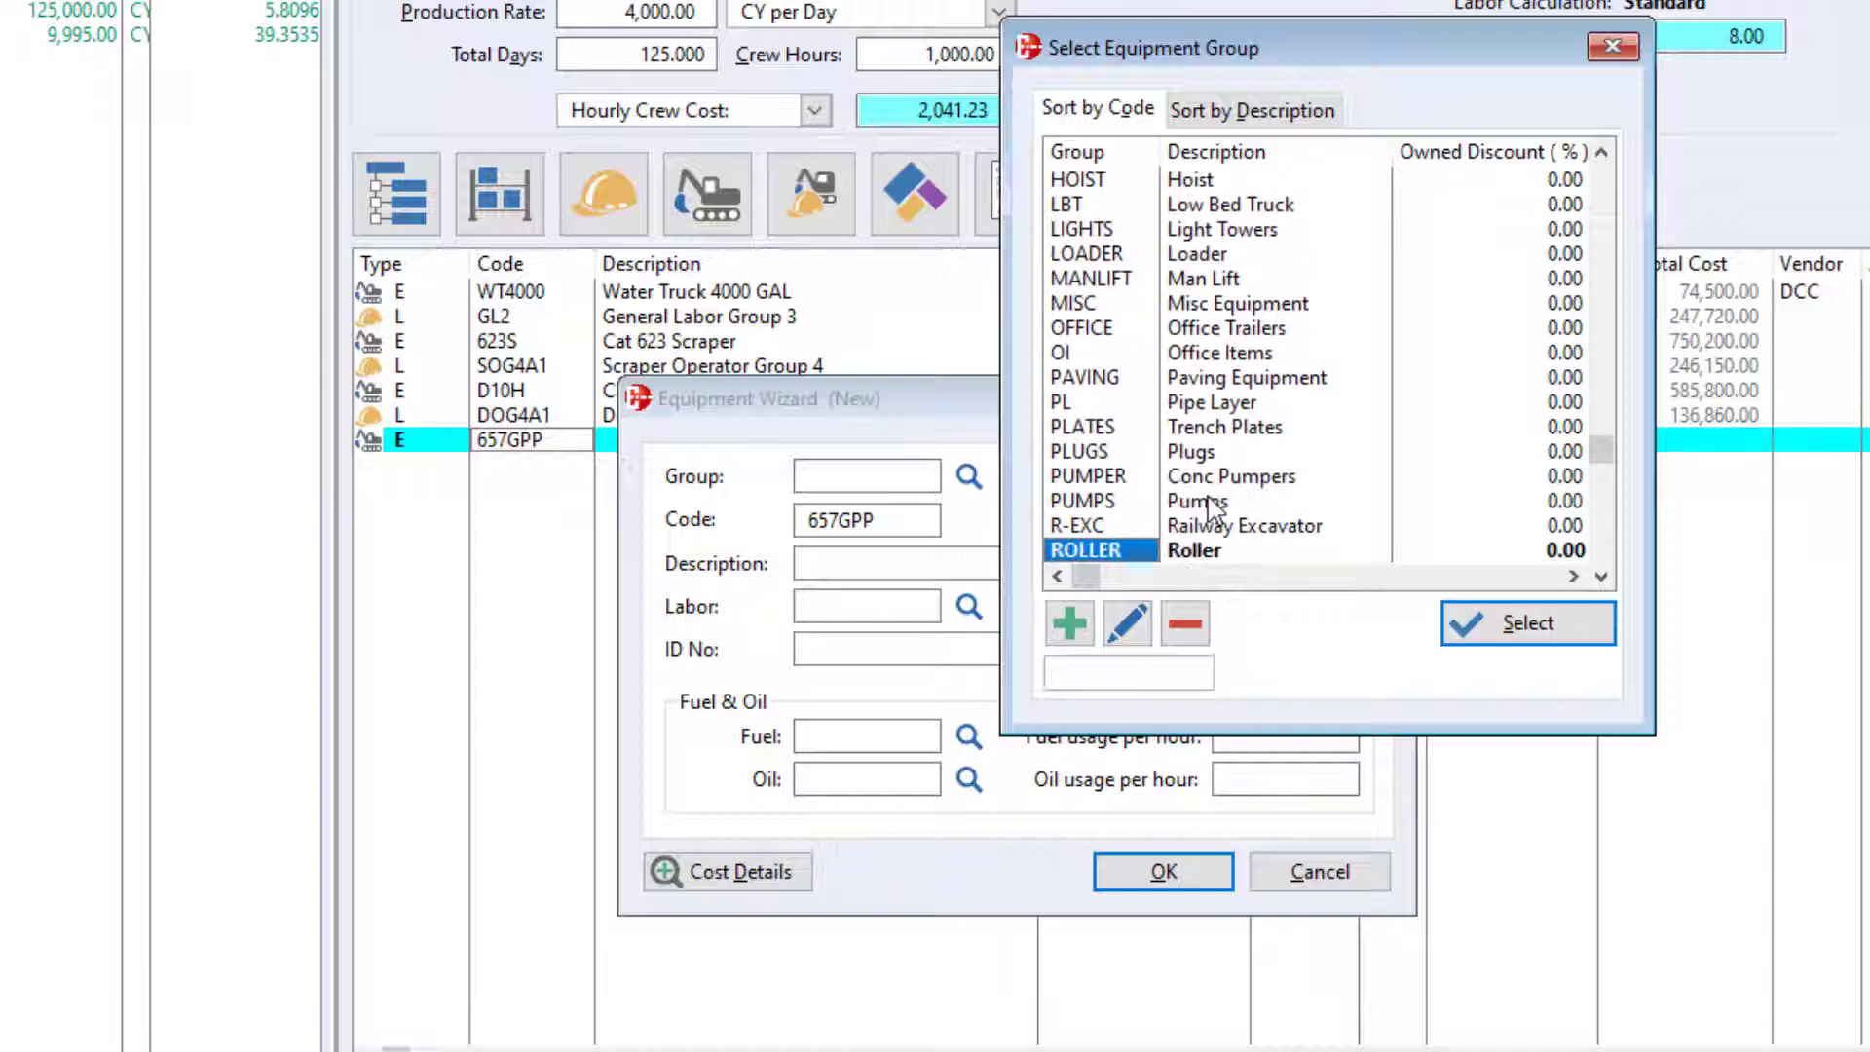
pyautogui.scroll(-3, 1211, 506)
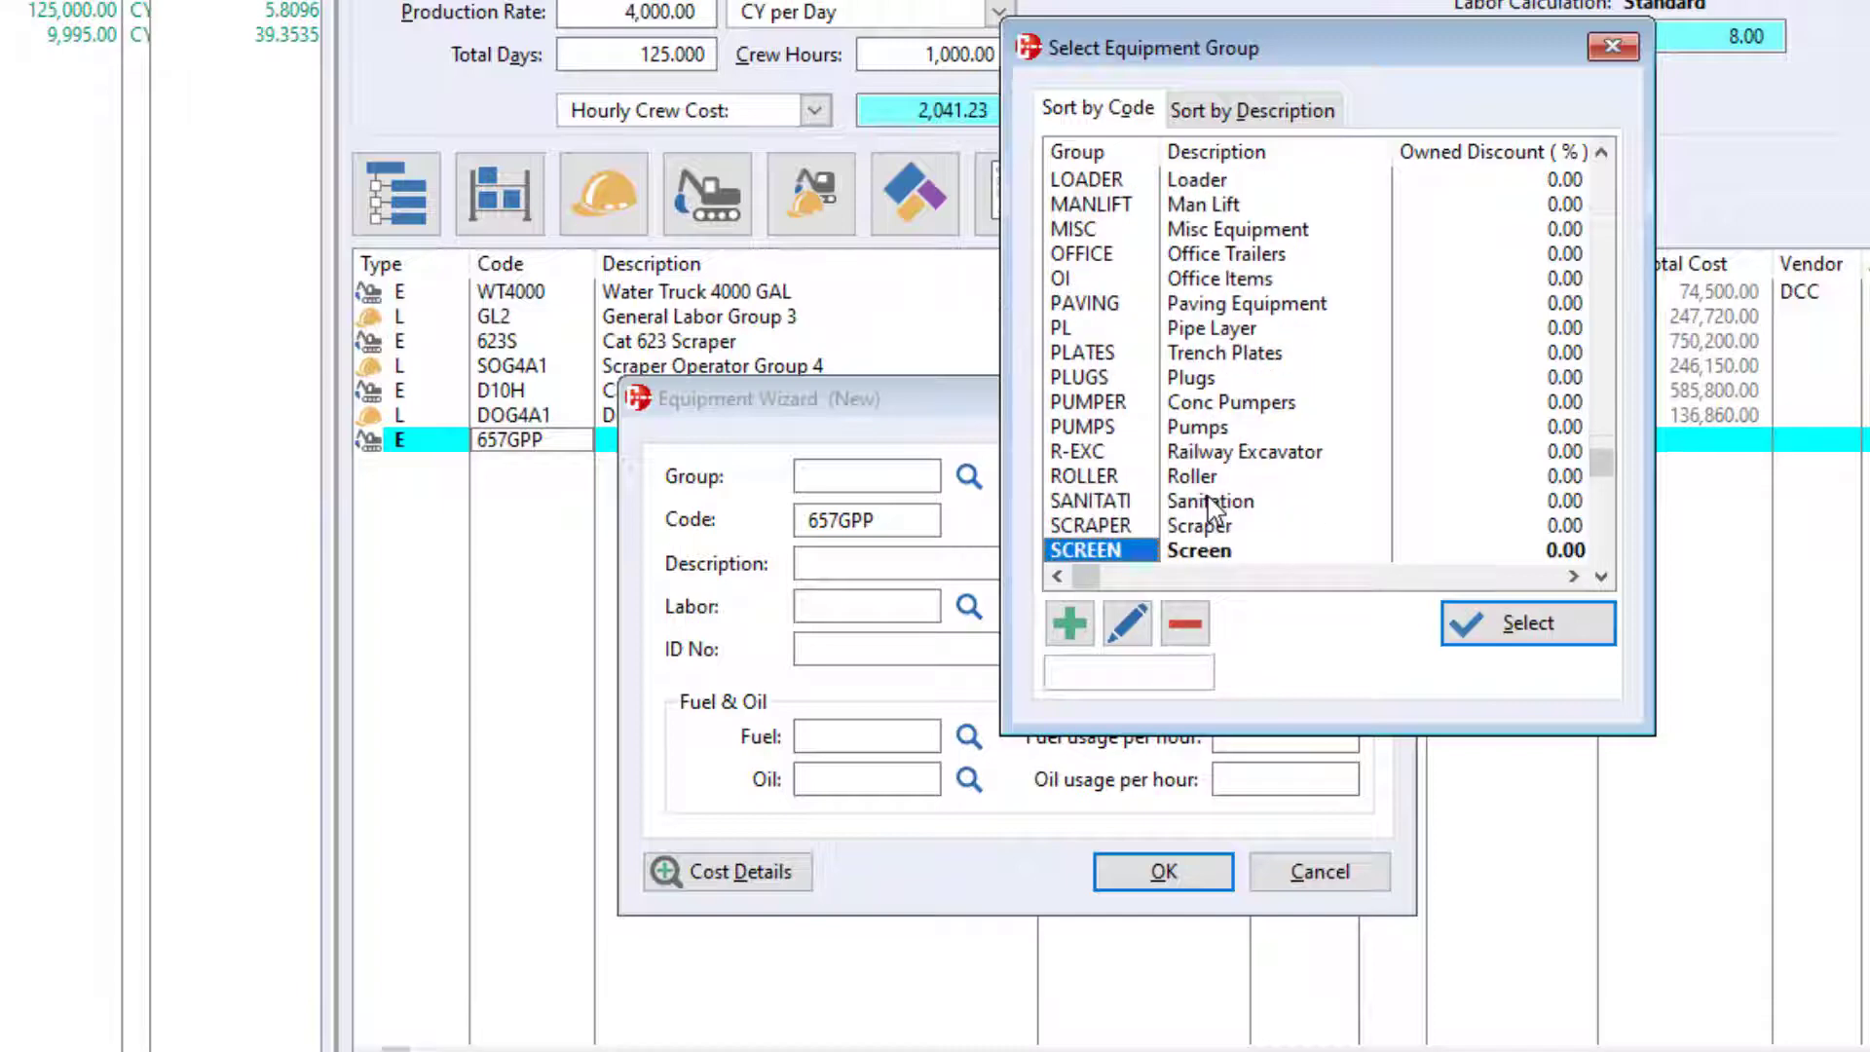
pyautogui.click(1091, 526)
pyautogui.doubleClick(1091, 526)
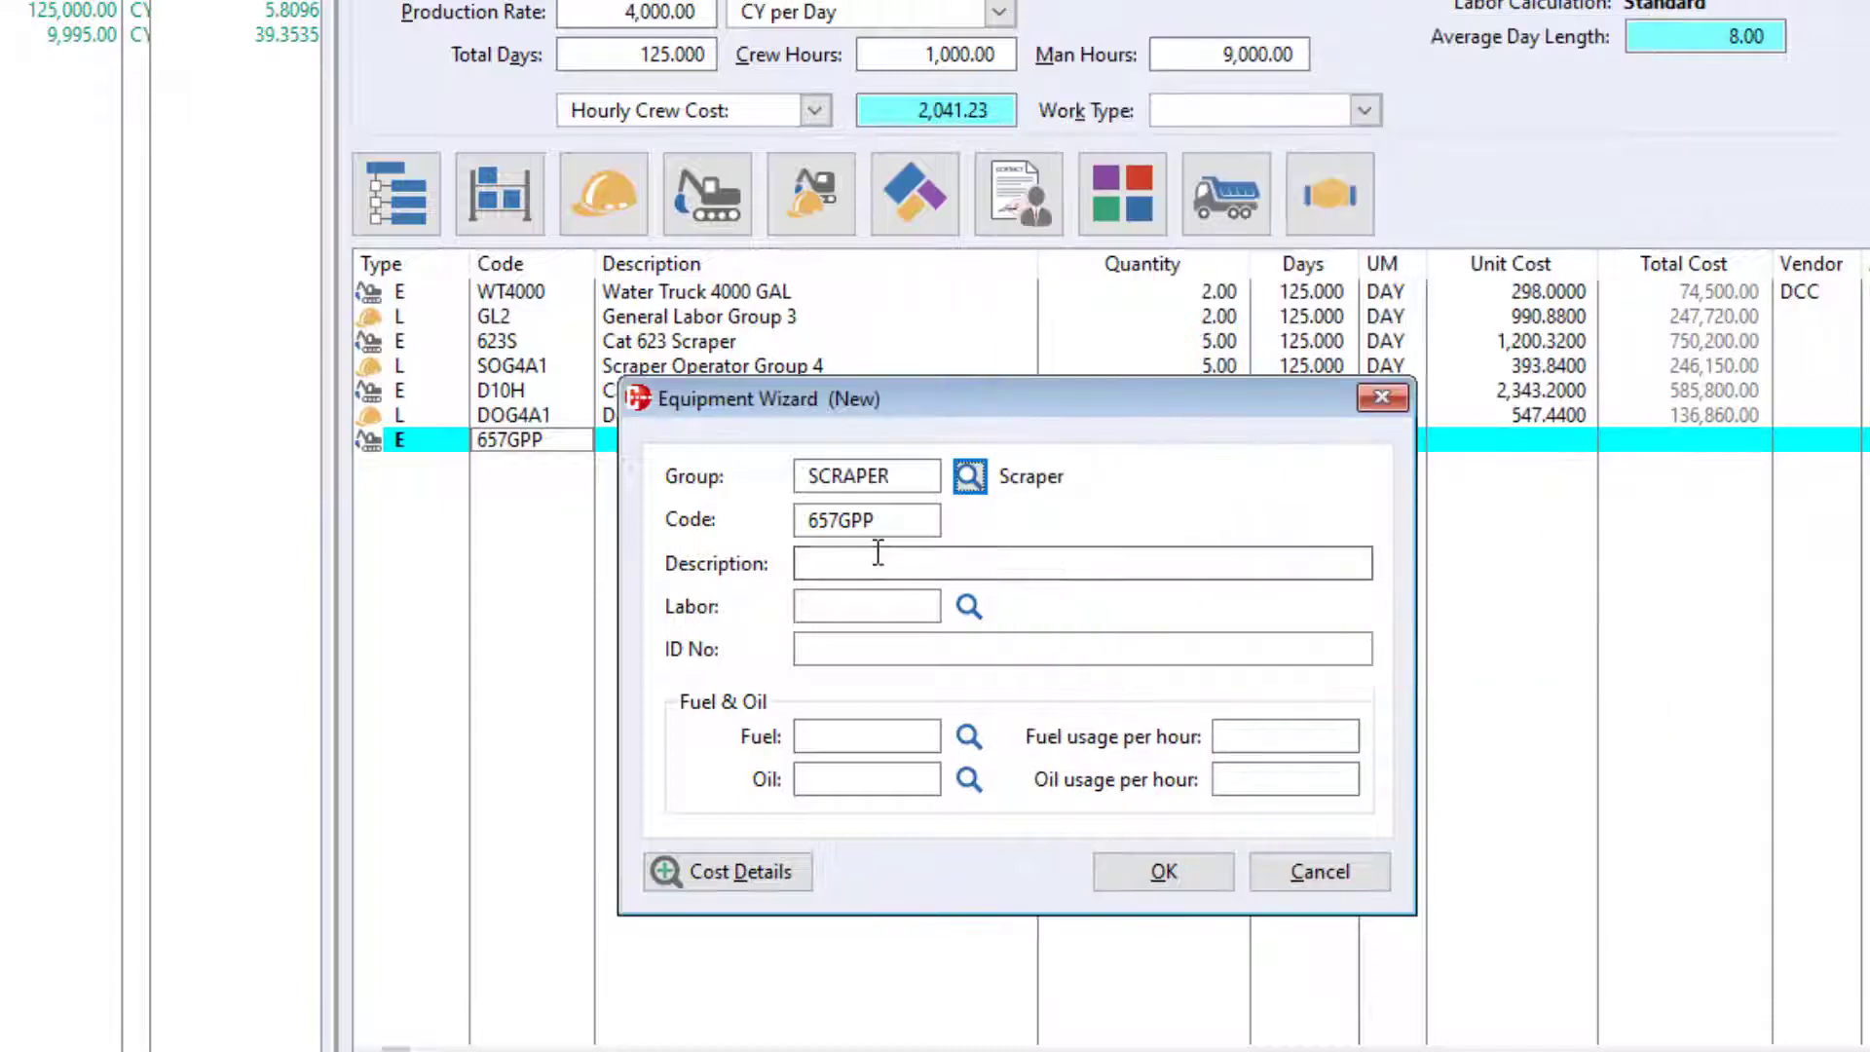
pyautogui.click(849, 572)
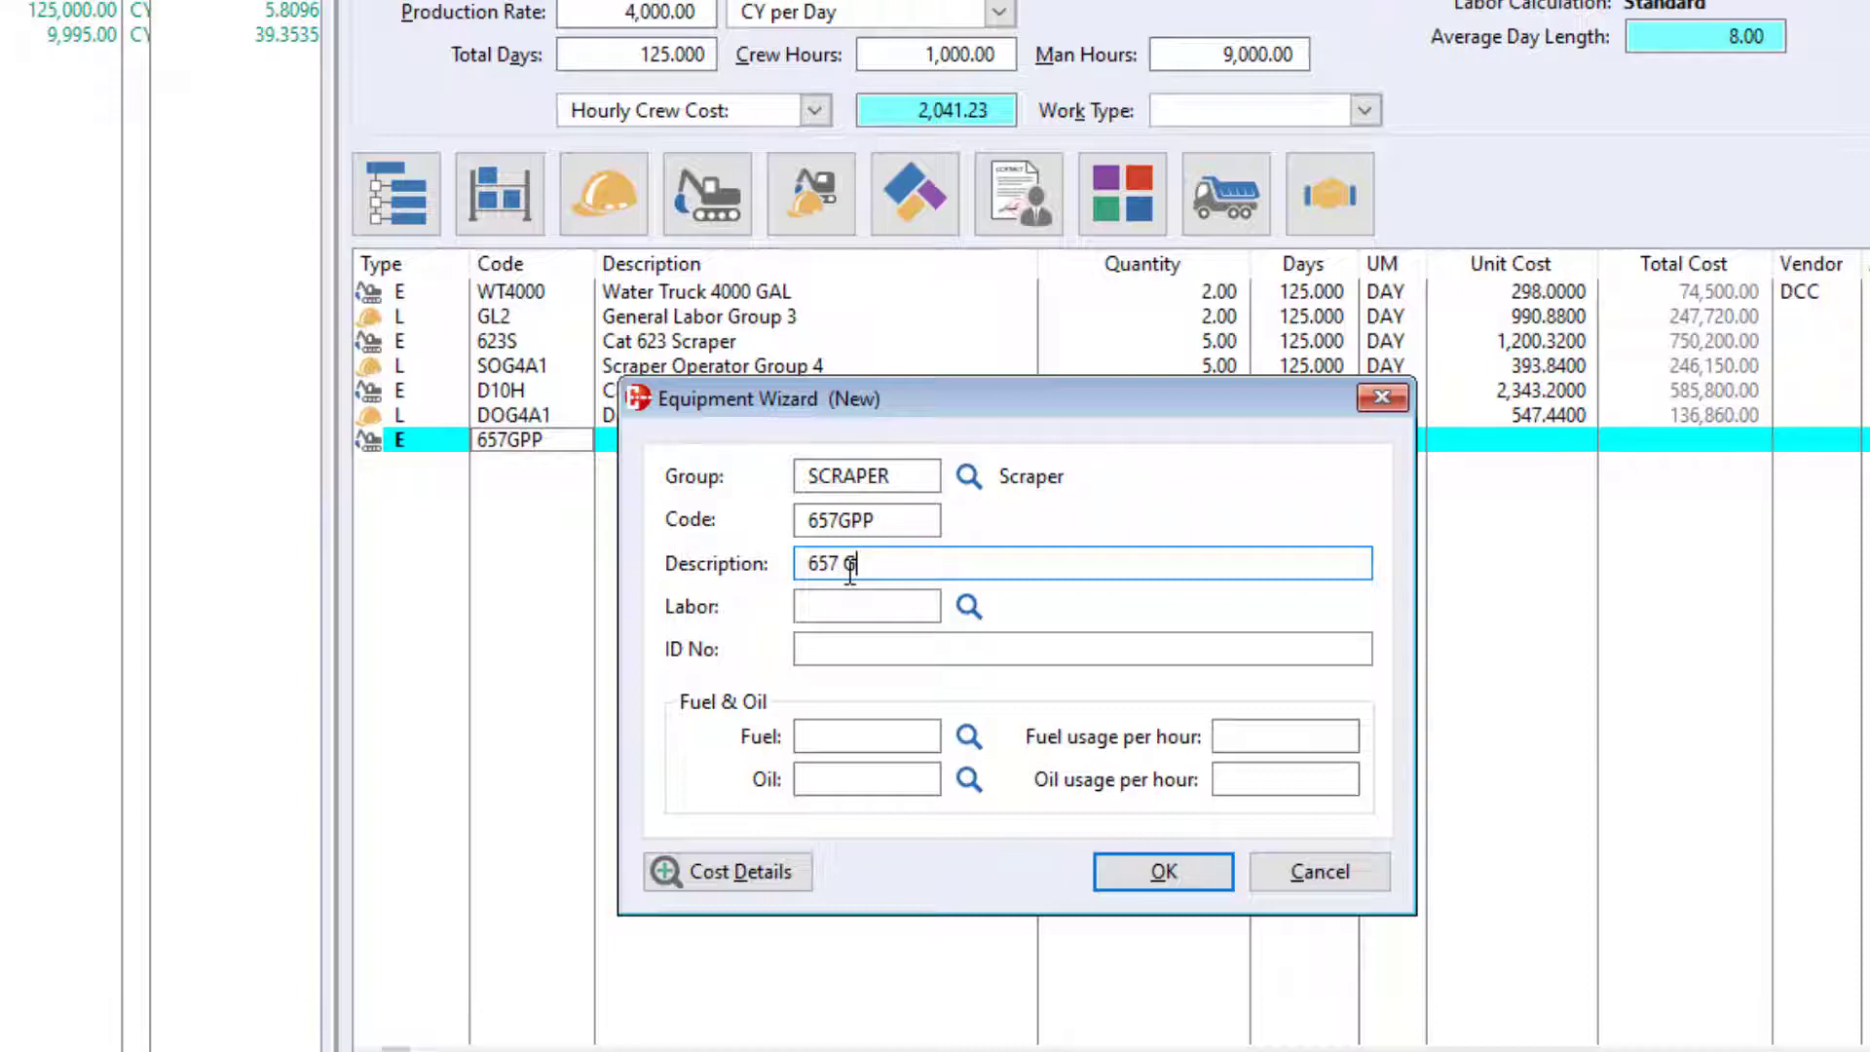
pyautogui.write('657 G Push Pull Scraper')
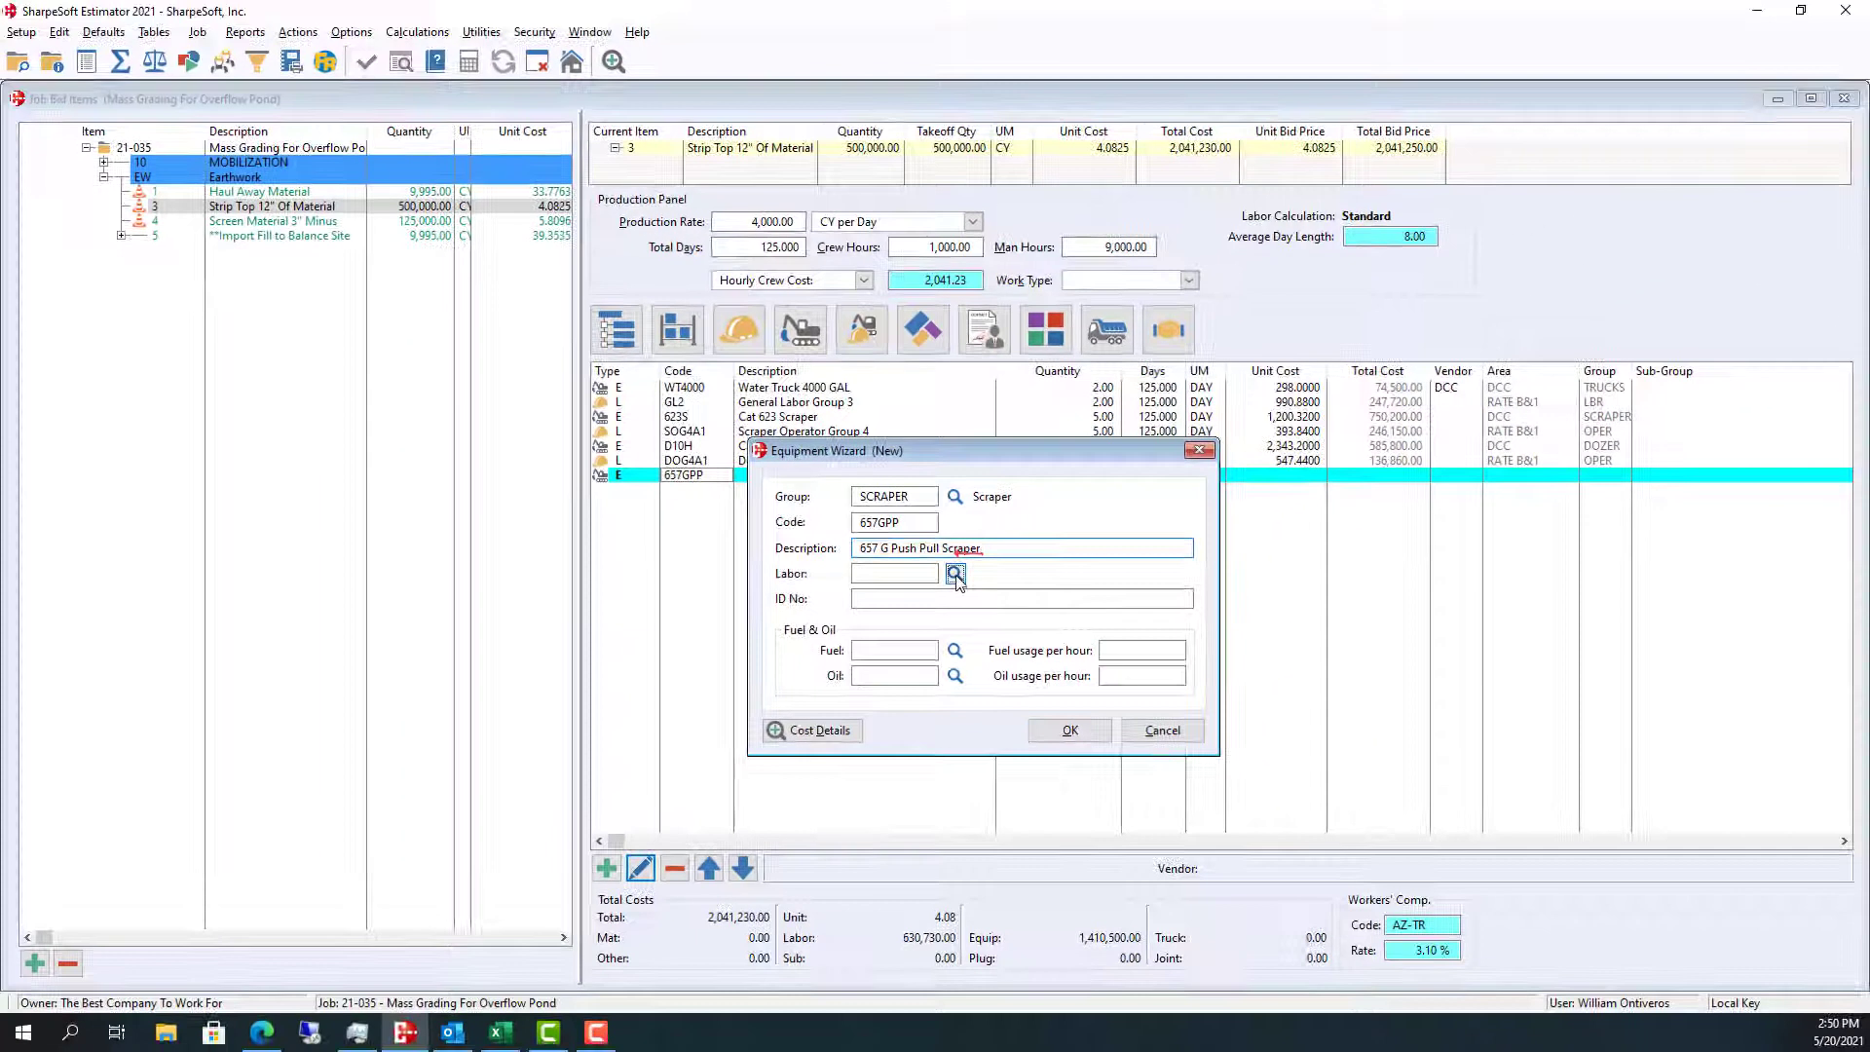
# - Assign SOG4A1, Scraper Operator Group 4, from the OPER labor group as the equipment's labor
pyautogui.click(956, 576)
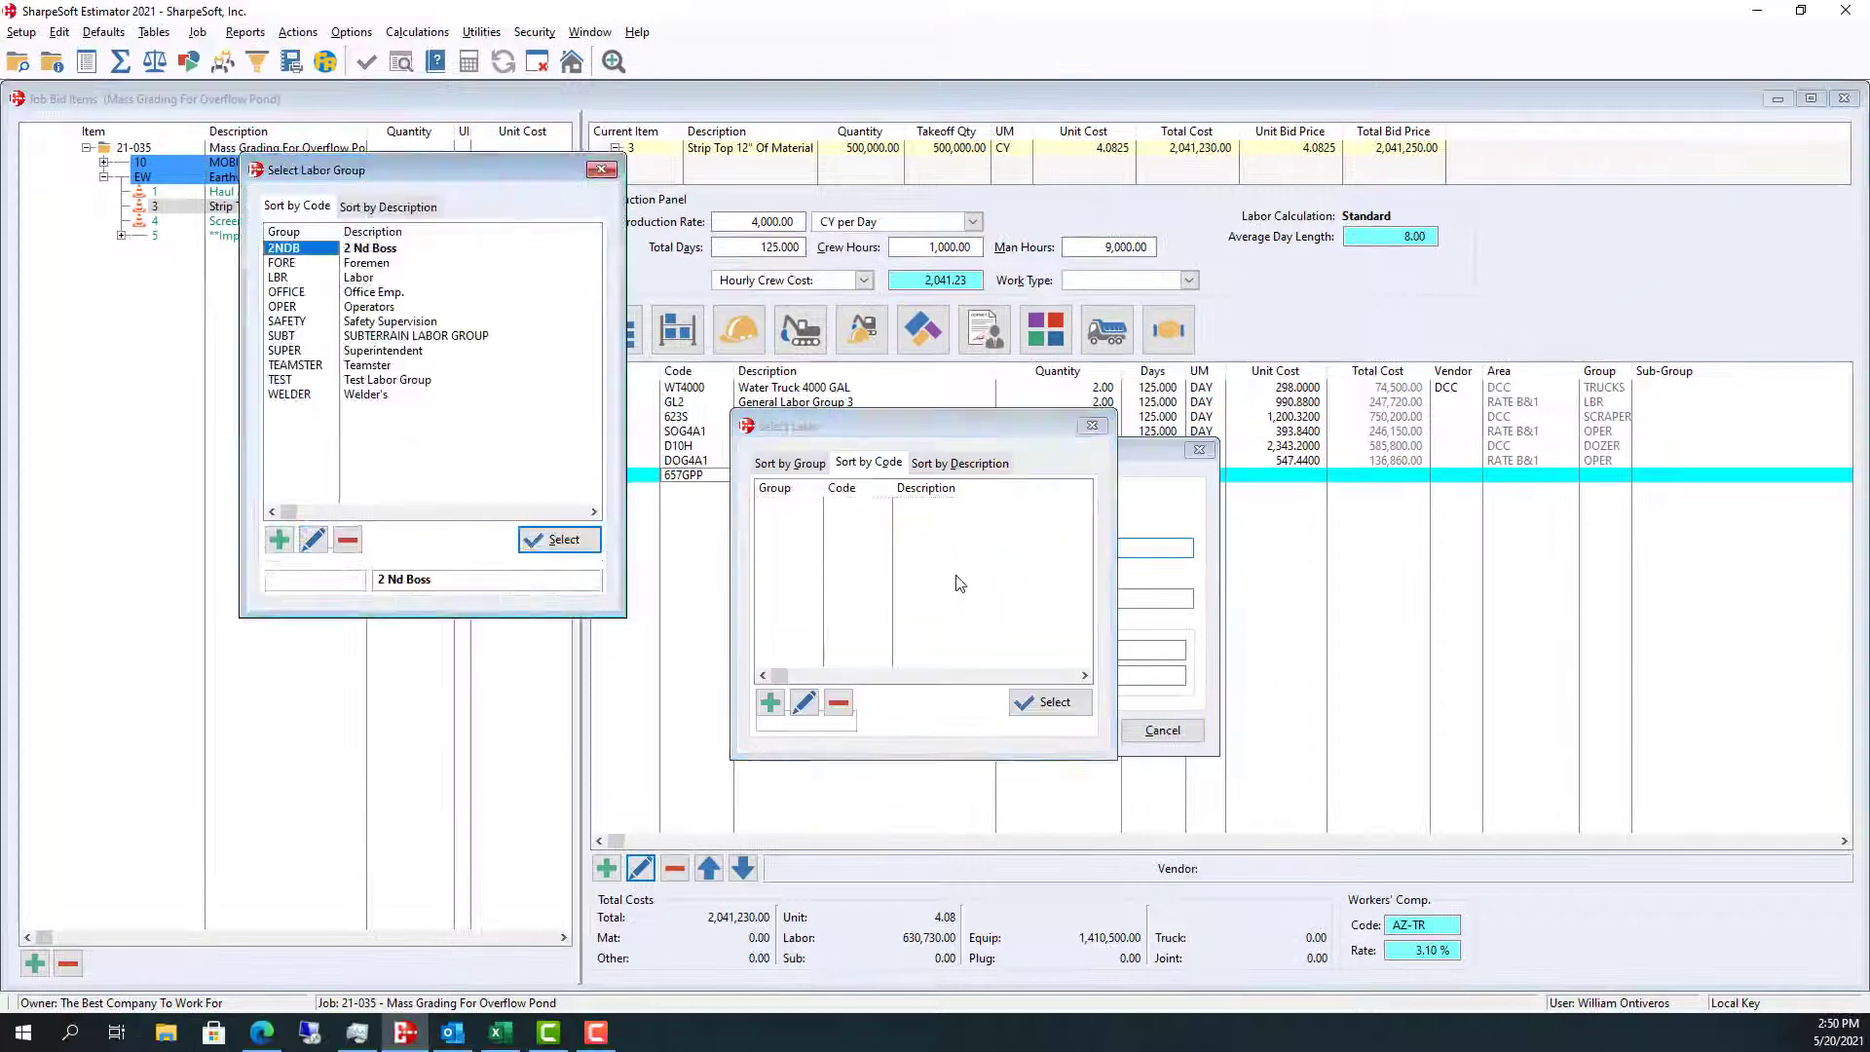
pyautogui.doubleClick(287, 306)
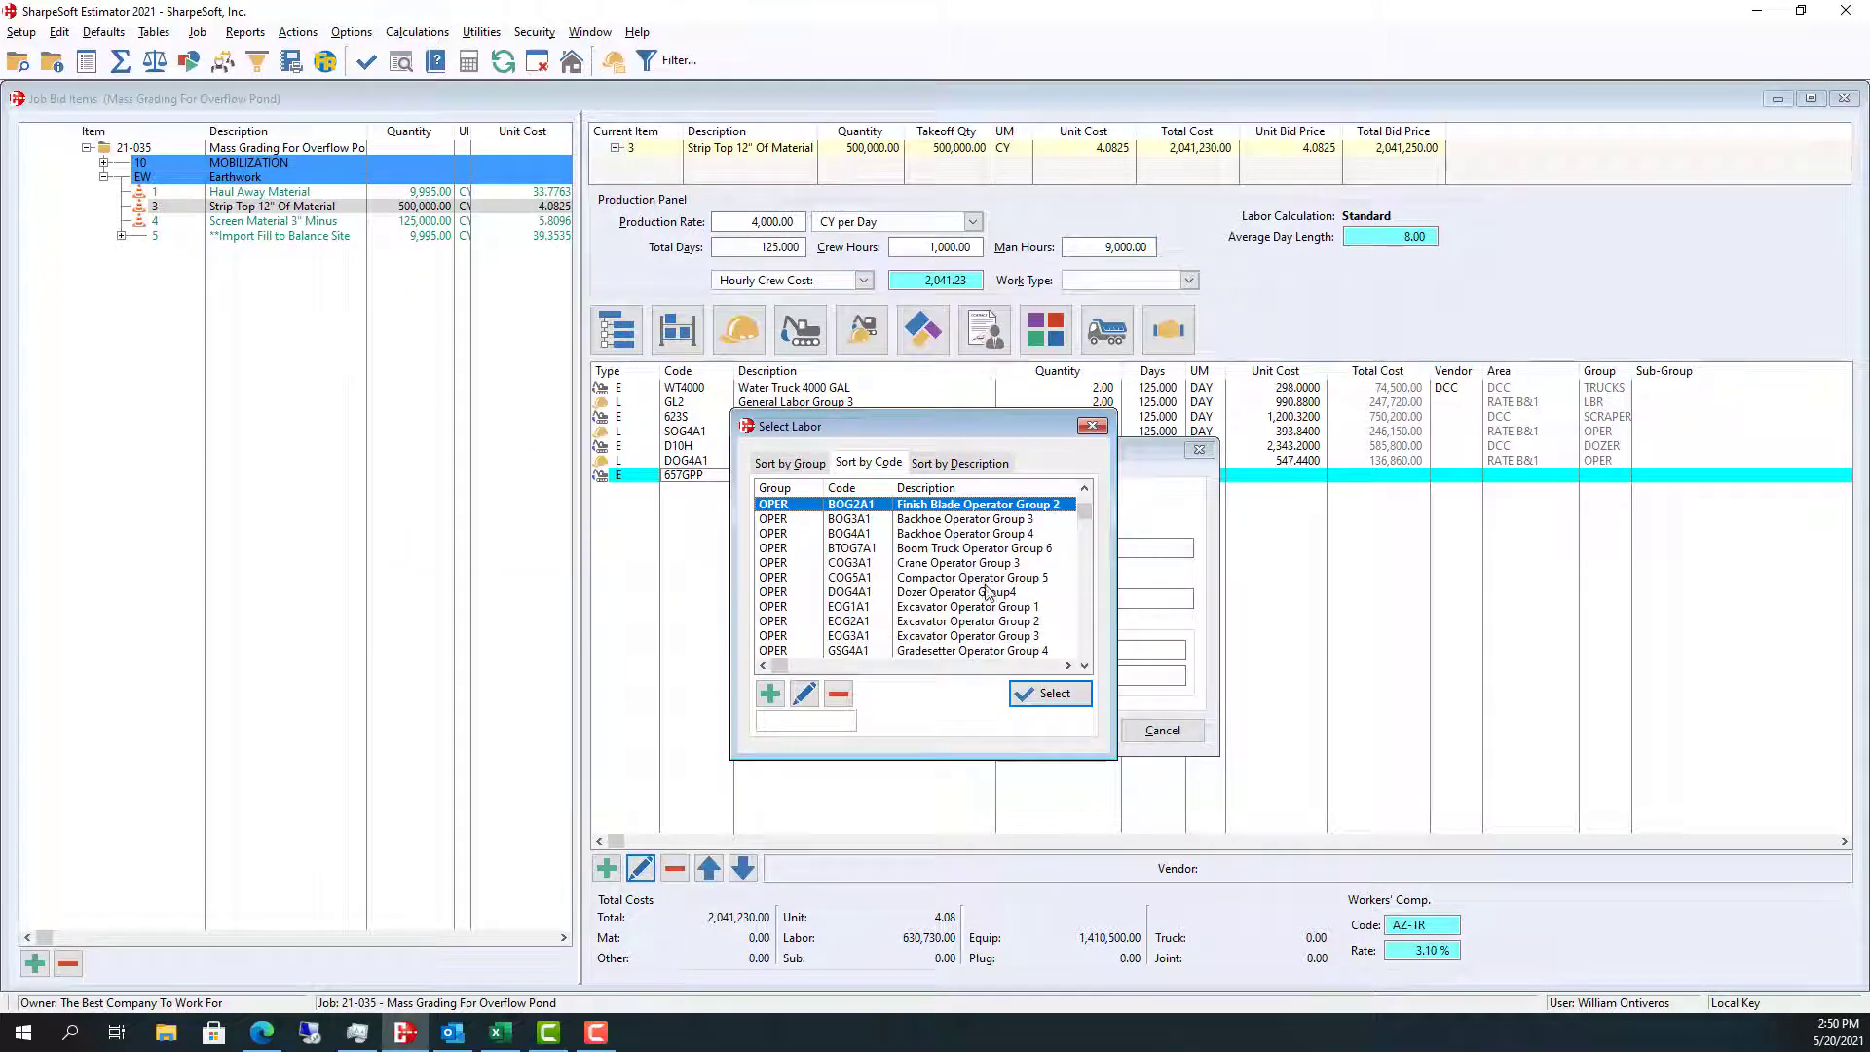
pyautogui.click(987, 591)
pyautogui.press('Down')
pyautogui.press('Down')
pyautogui.press('Down')
pyautogui.press('Down')
pyautogui.press('Down')
pyautogui.press('Down')
pyautogui.press('Down')
pyautogui.press('Down')
pyautogui.press('Down')
pyautogui.press('Down')
pyautogui.press('Down')
pyautogui.press('Down')
pyautogui.press('Down')
pyautogui.press('Down')
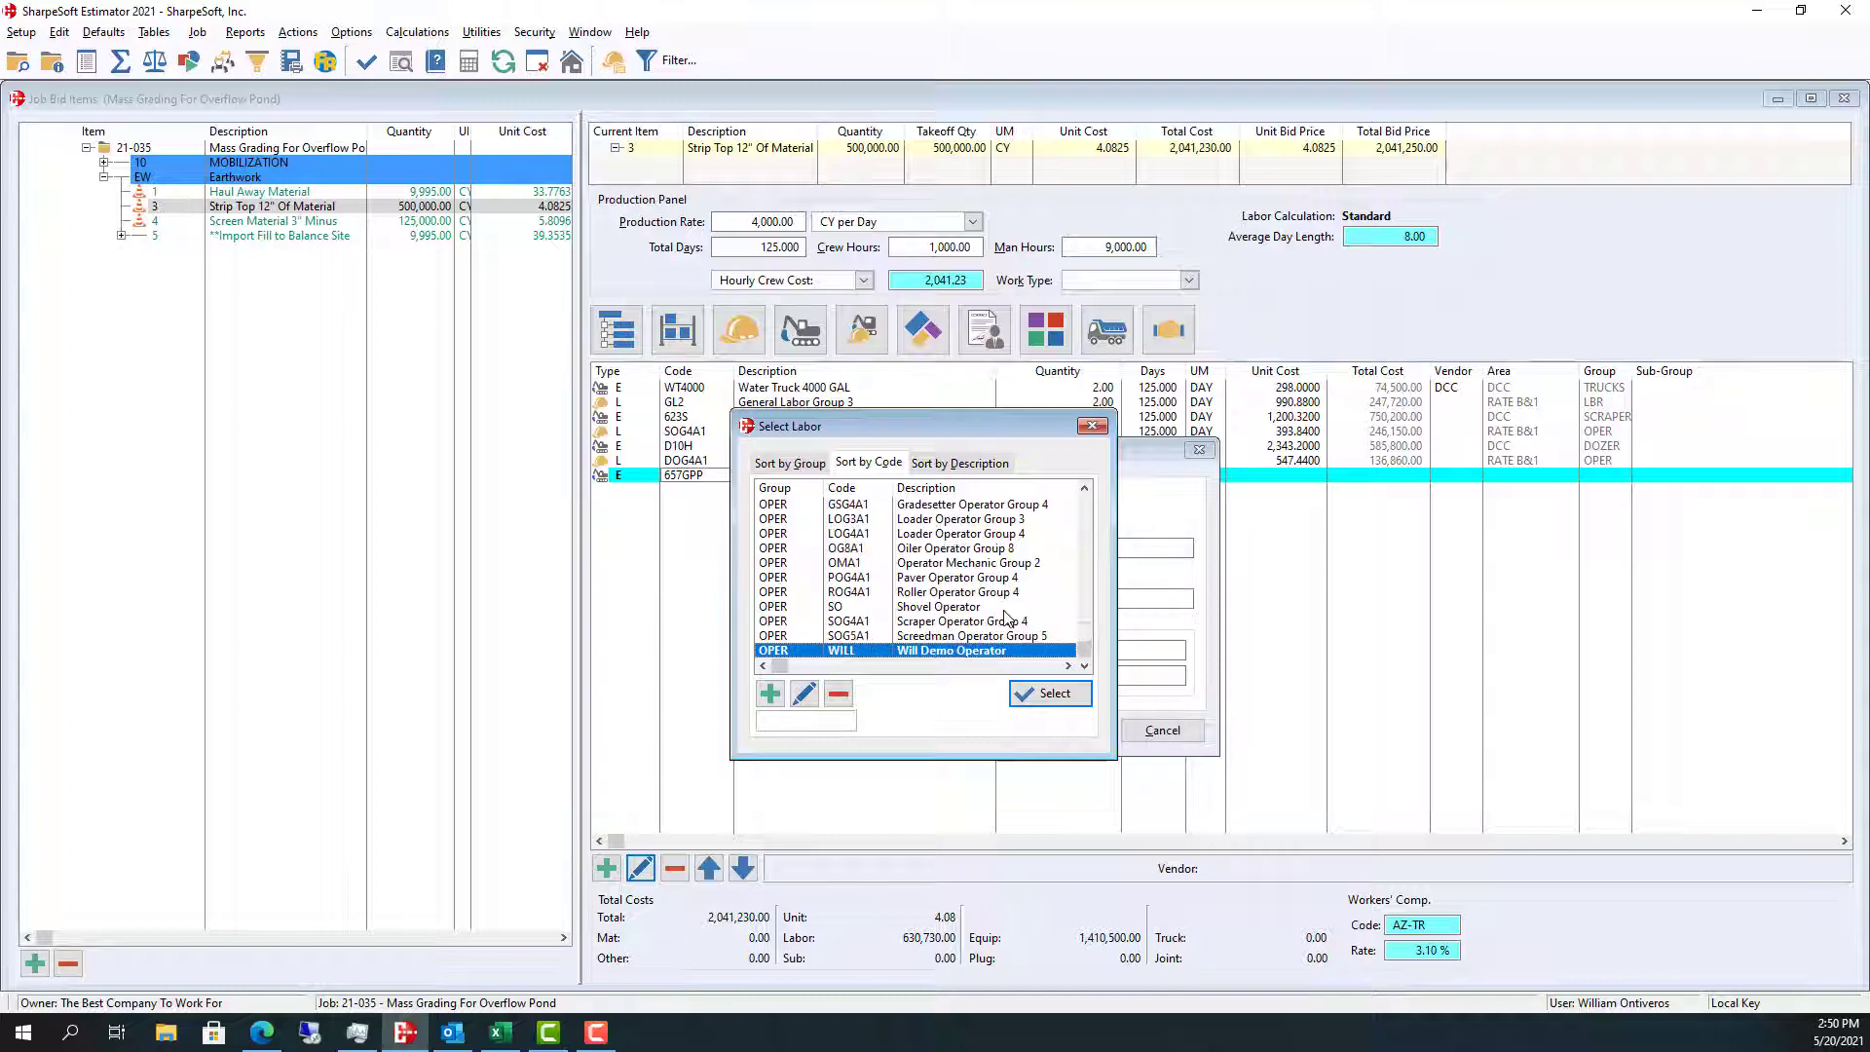
pyautogui.click(967, 625)
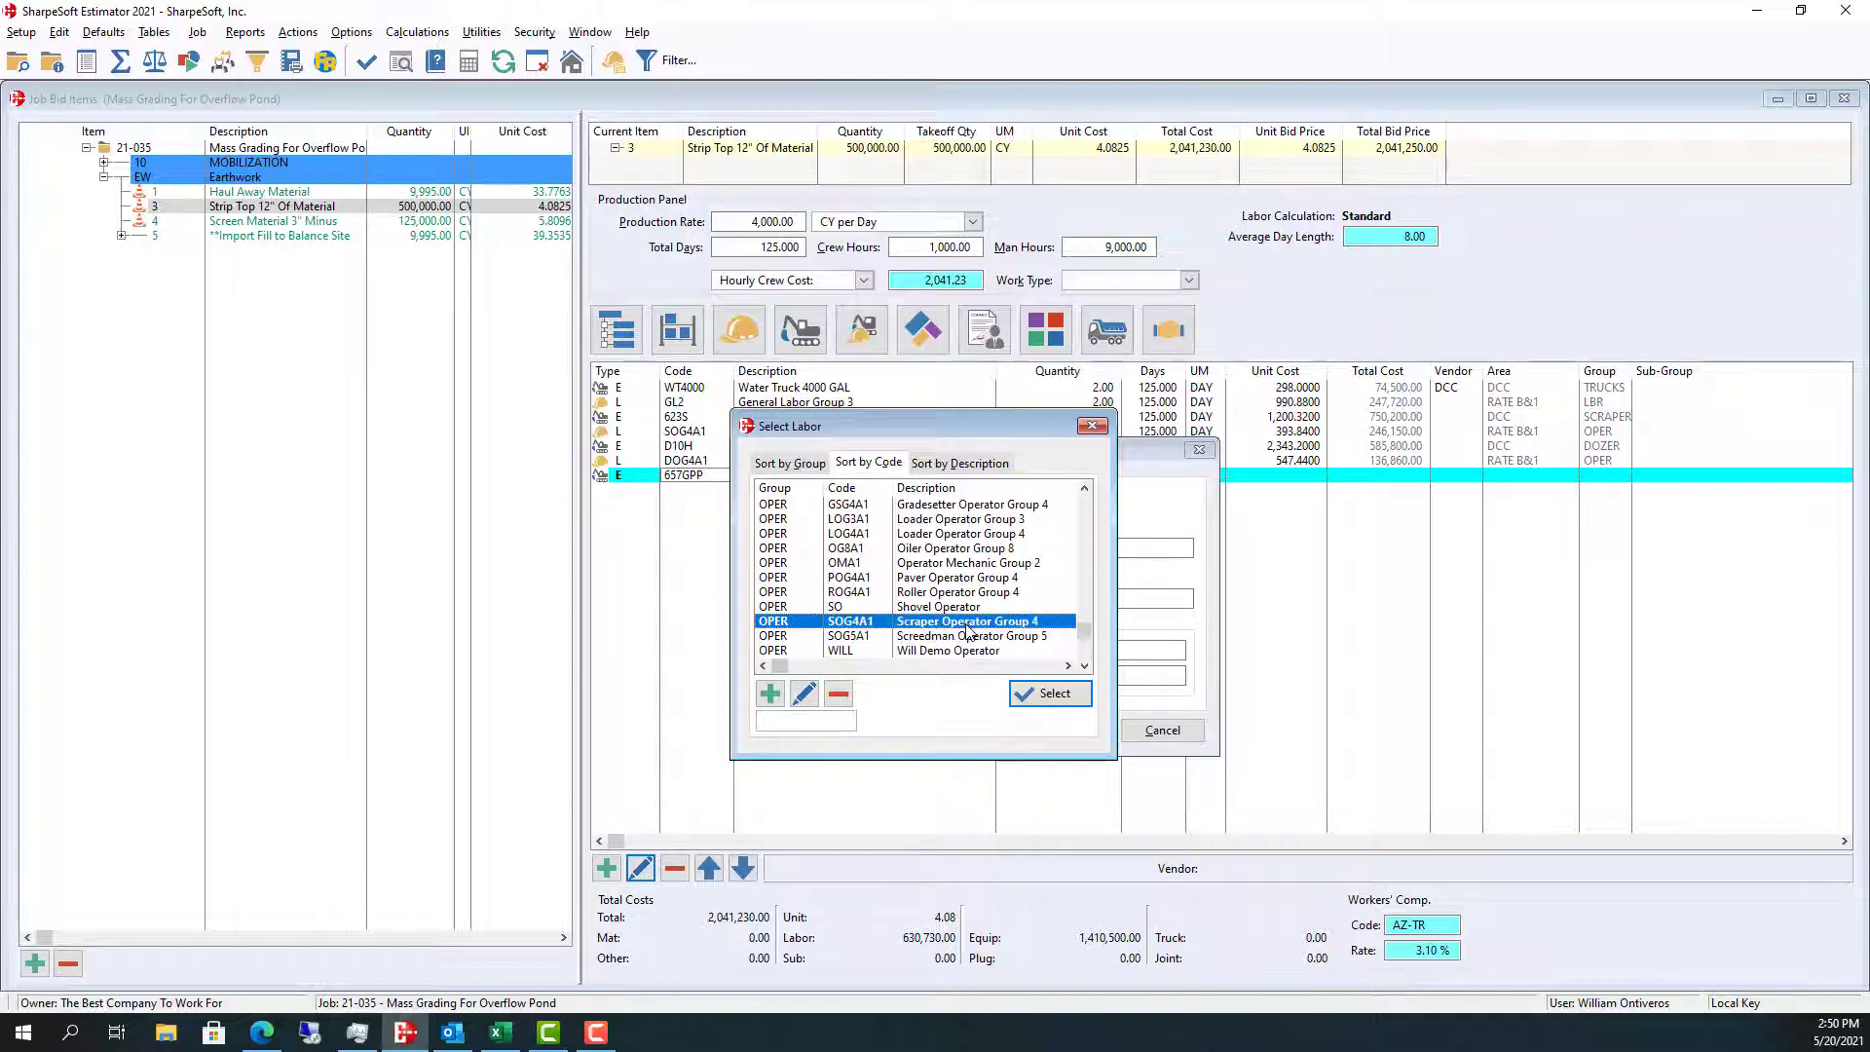
pyautogui.click(1052, 693)
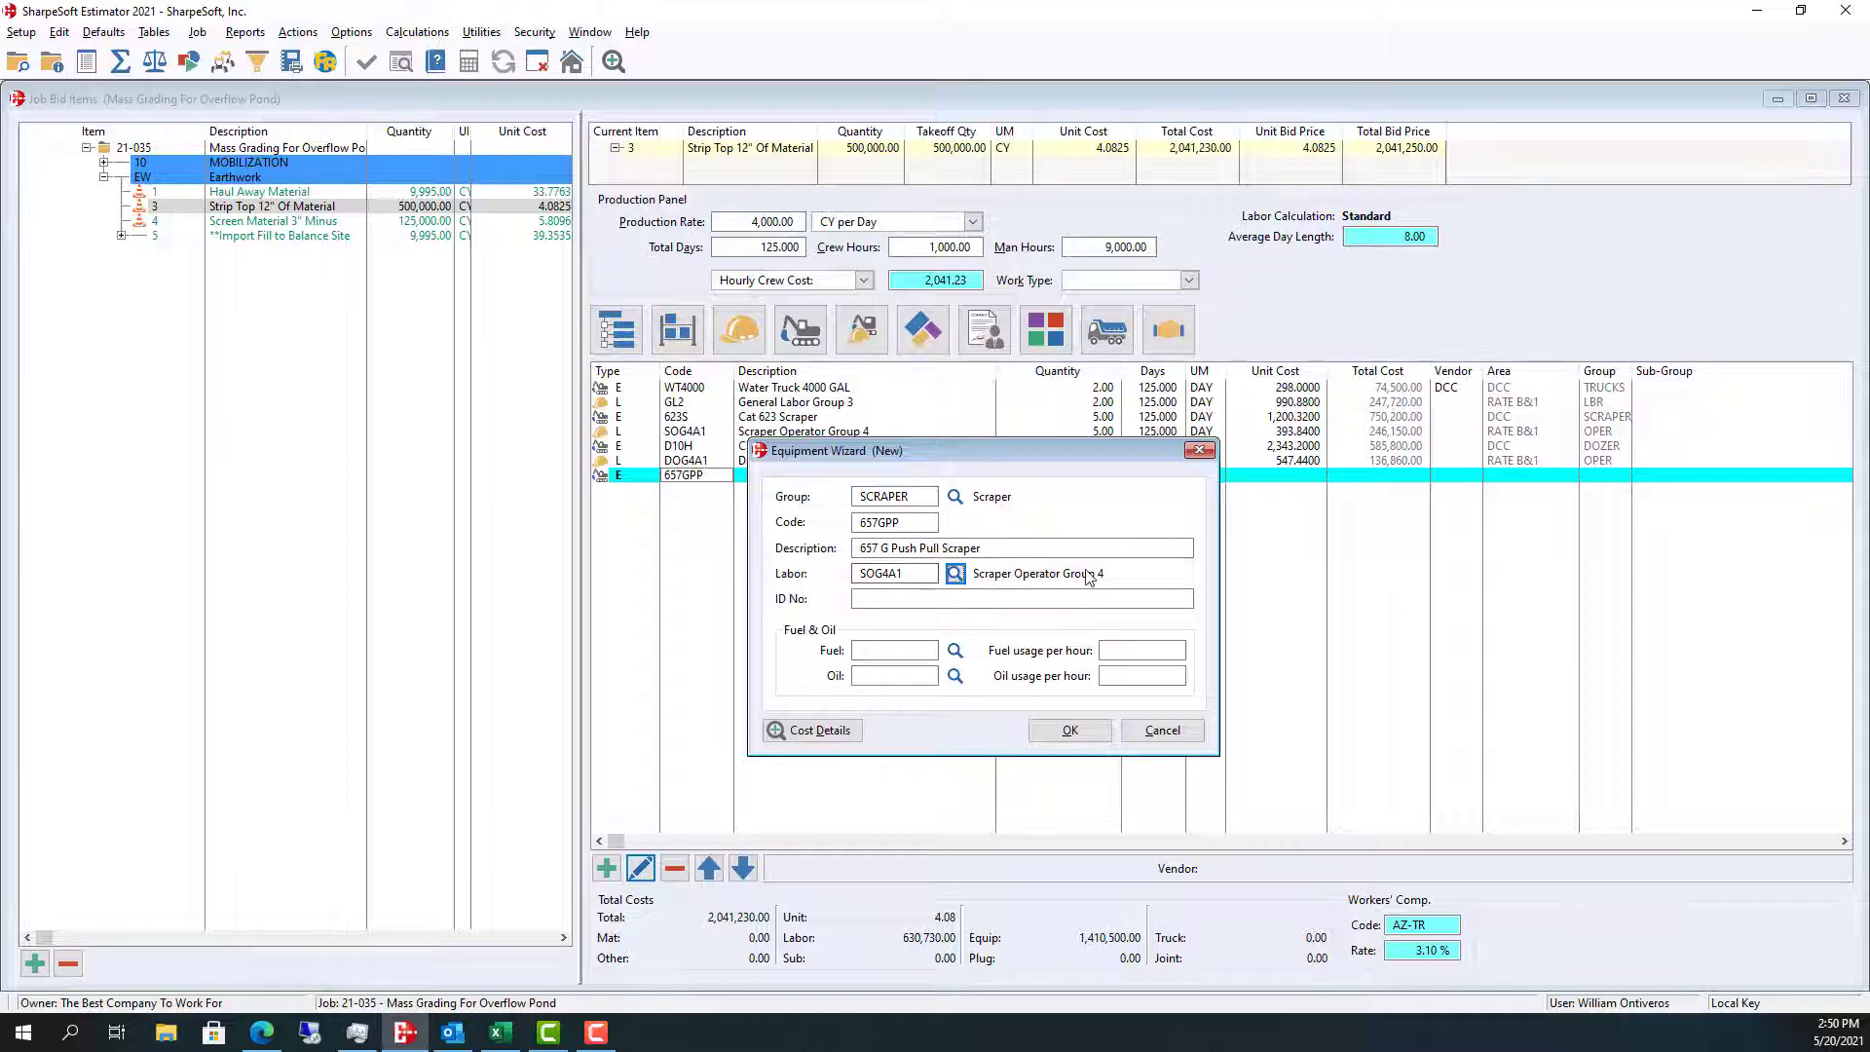
pyautogui.click(877, 601)
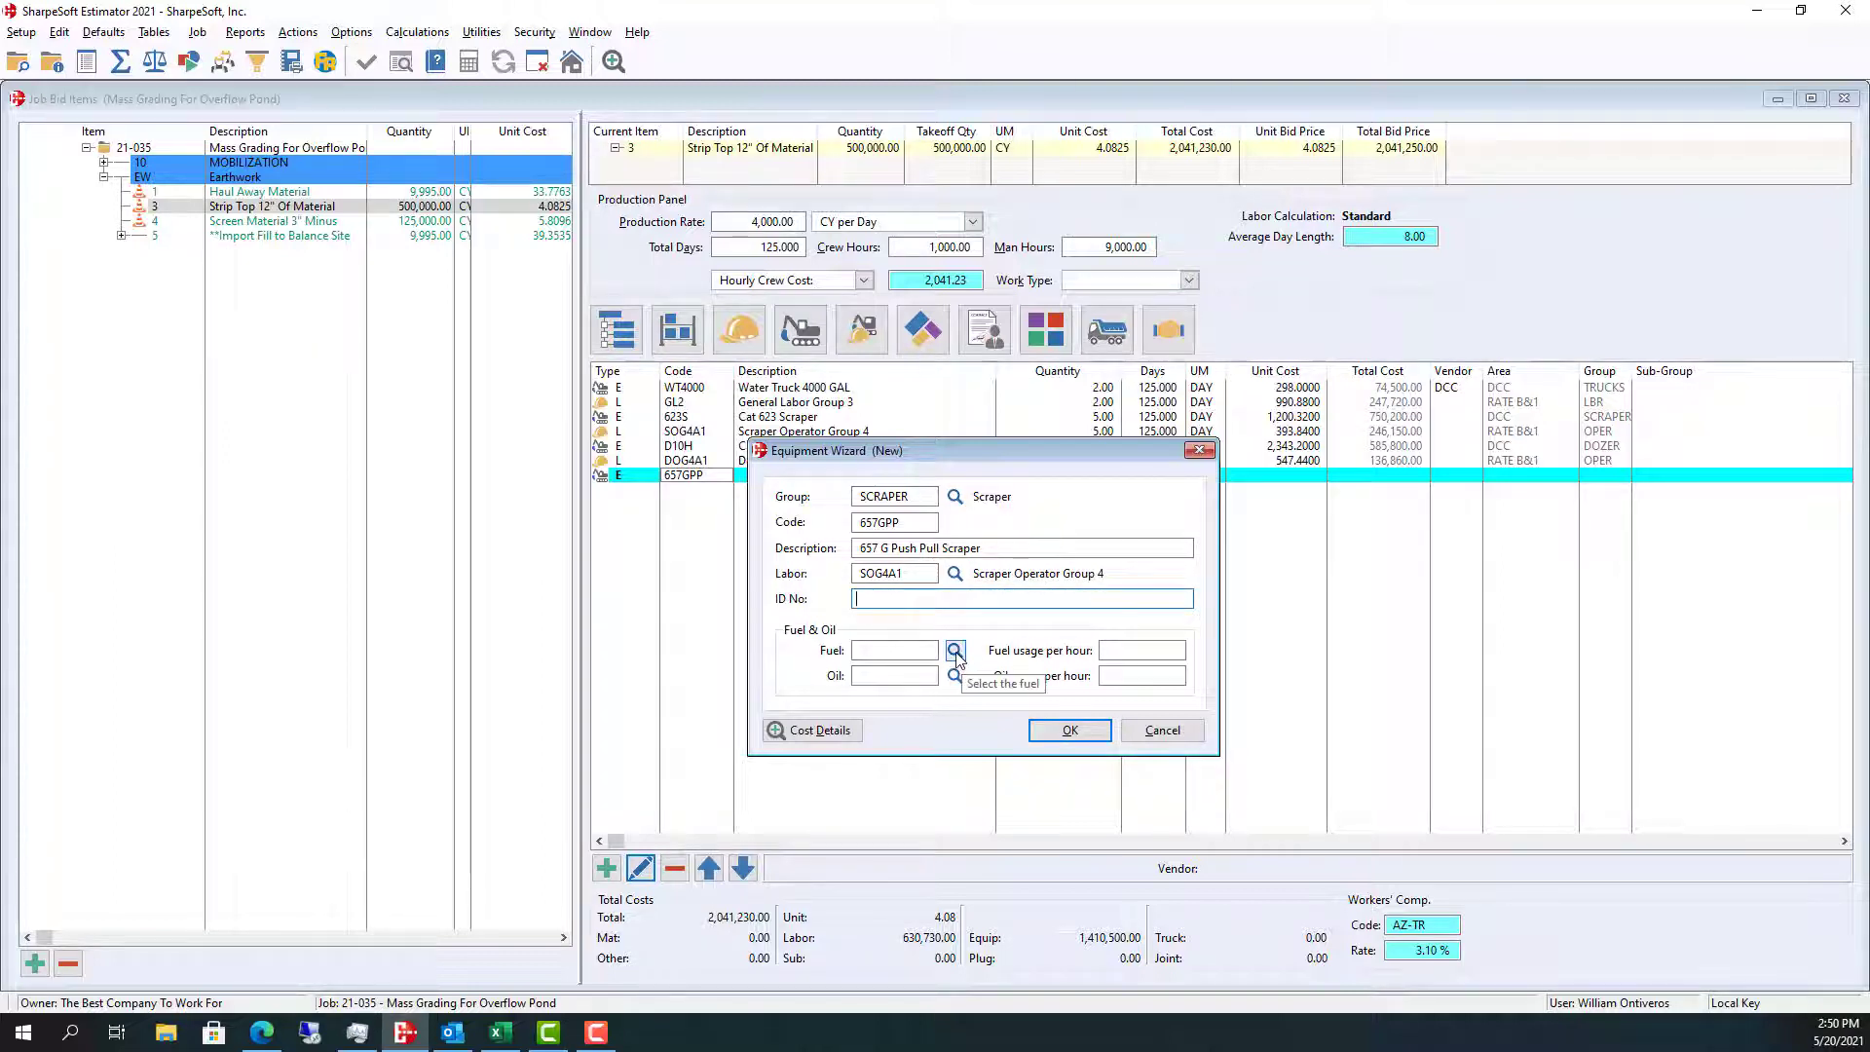
# - In the equipment's cost details, set the DCC area's hourly rate to 95, fuel usage to 25 and fuel unit cost to 3
pyautogui.click(835, 733)
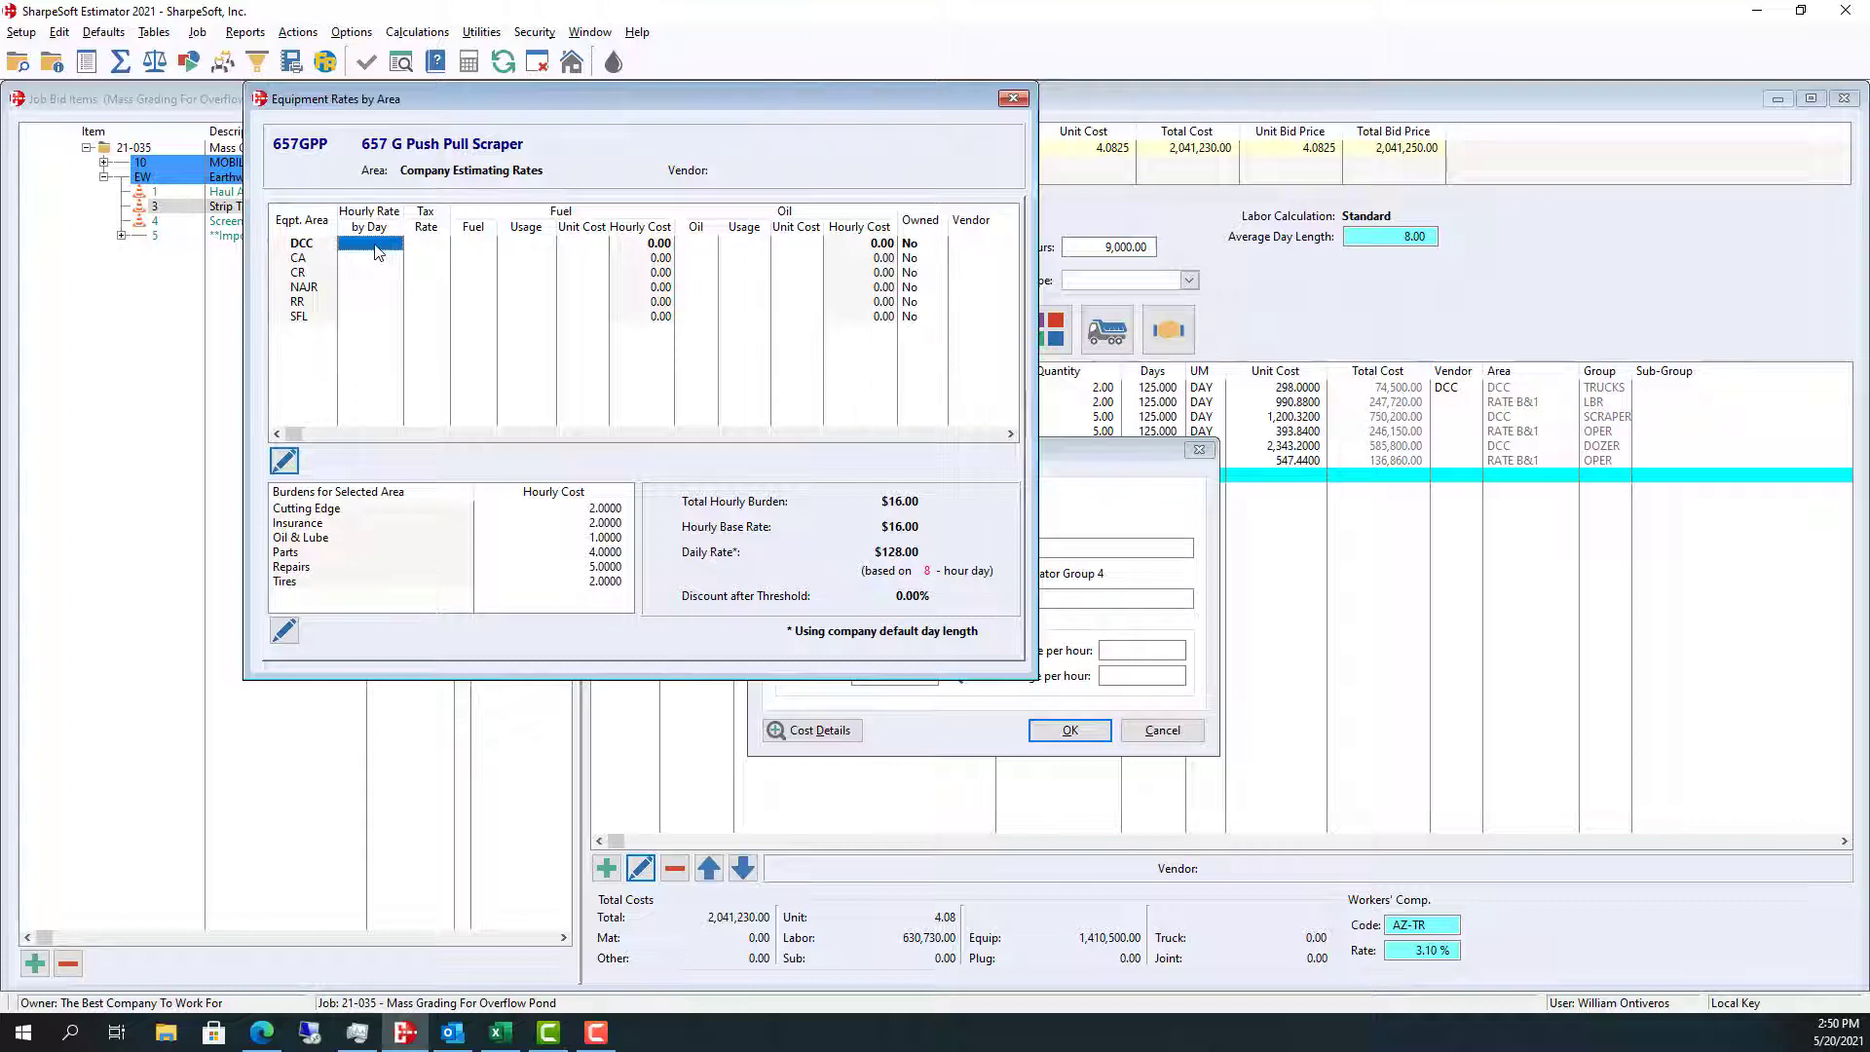
pyautogui.write('95')
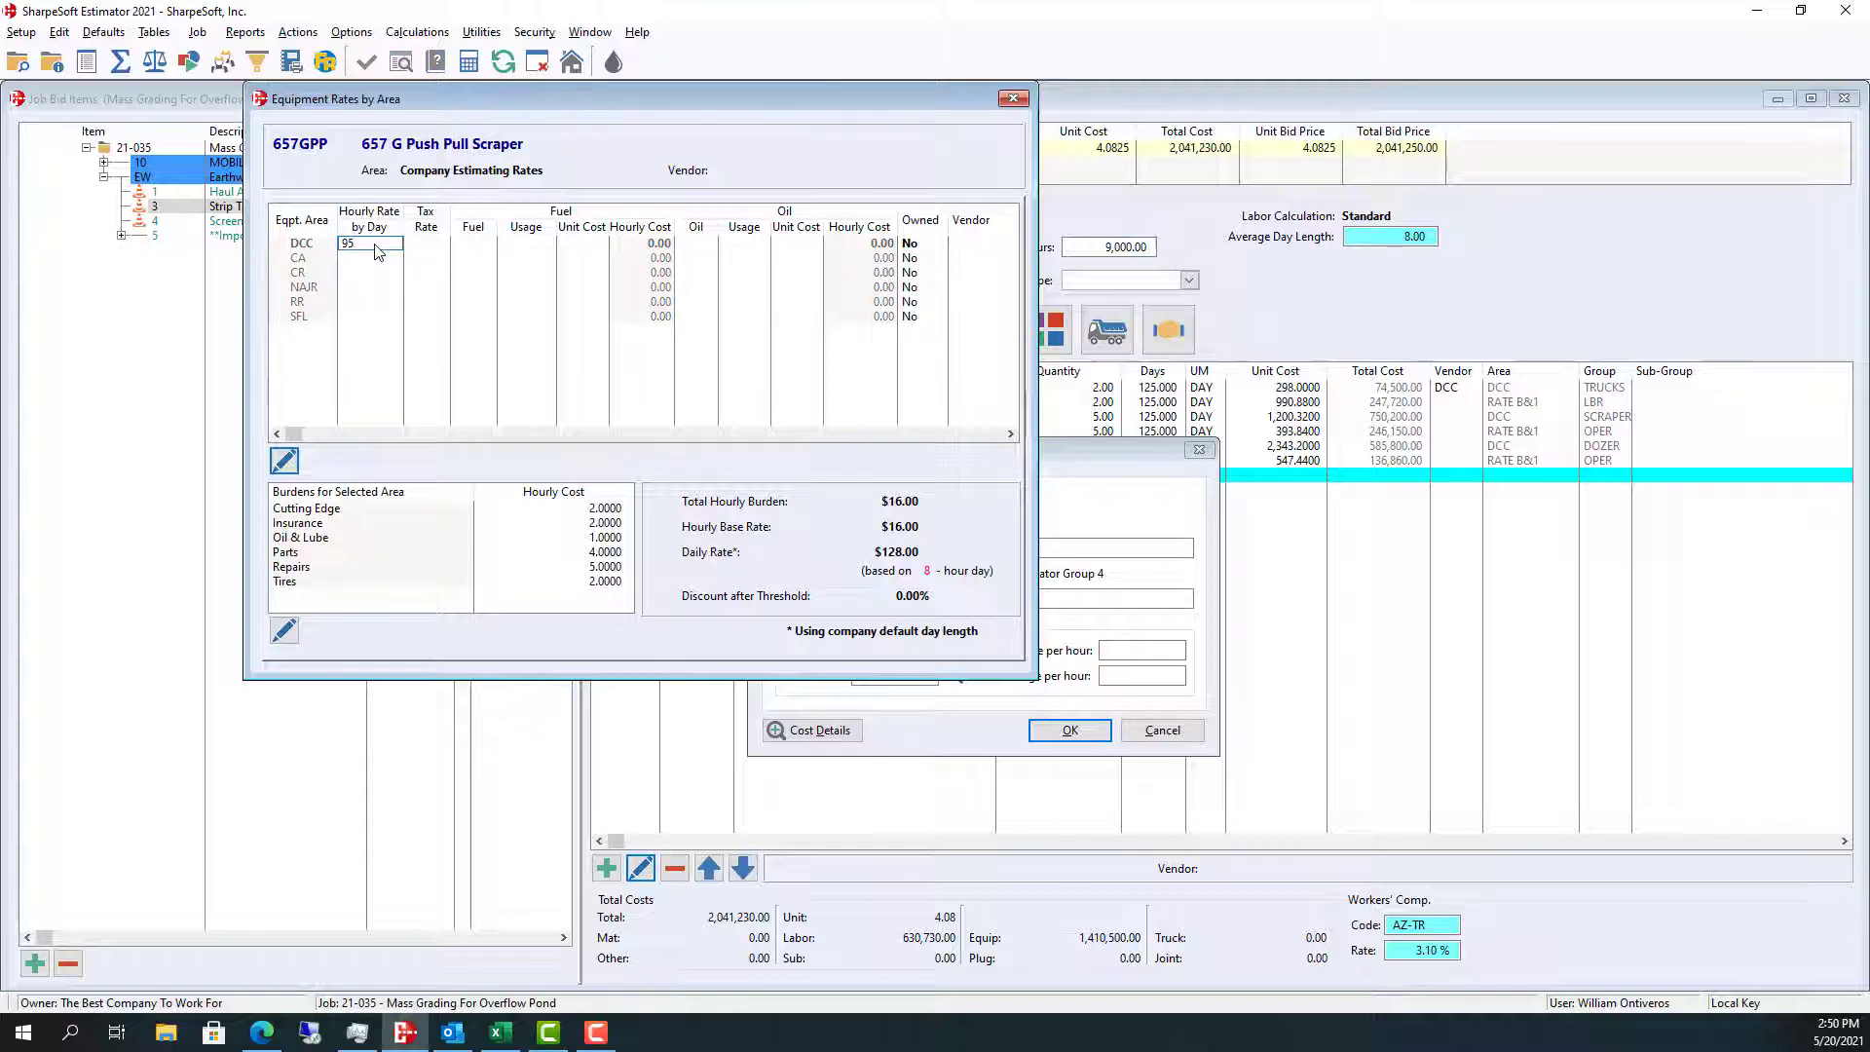
pyautogui.press('Tab')
pyautogui.press('Tab')
pyautogui.hotkey('shift', 'Tab')
pyautogui.press('Tab')
pyautogui.press('Tab')
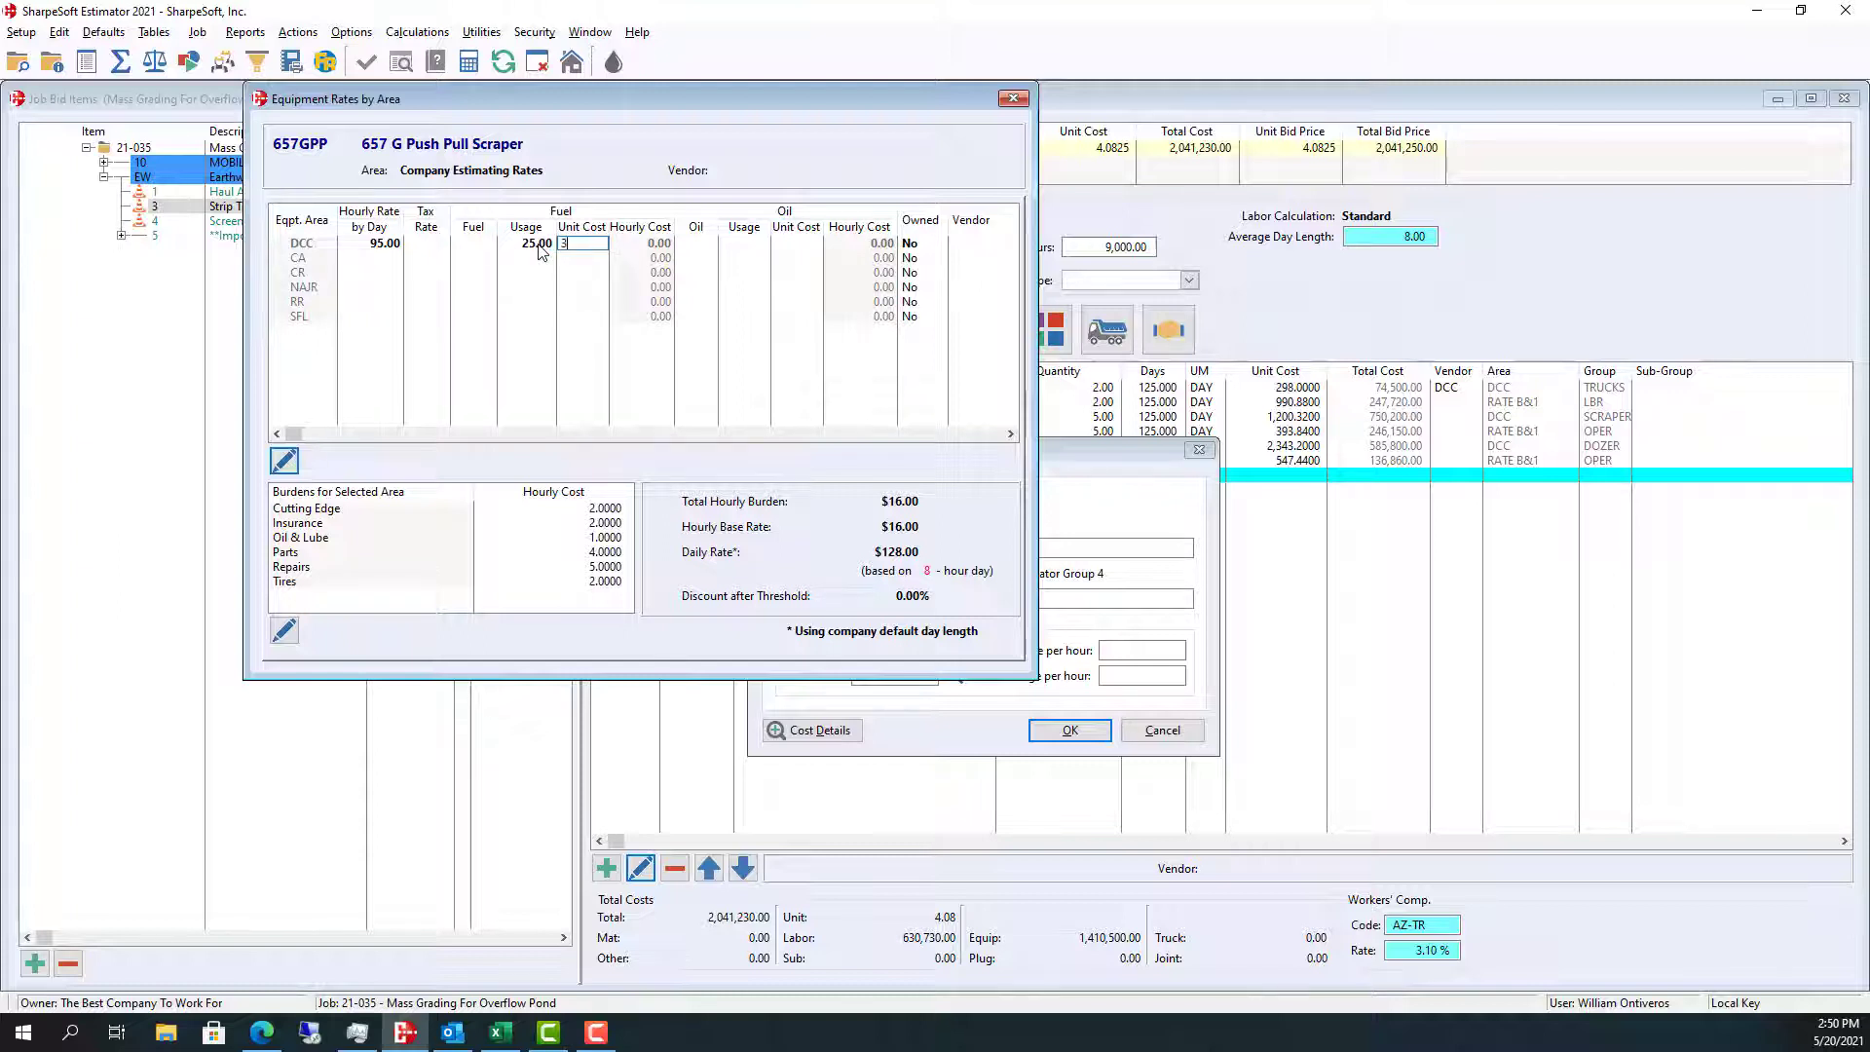
pyautogui.press('Tab')
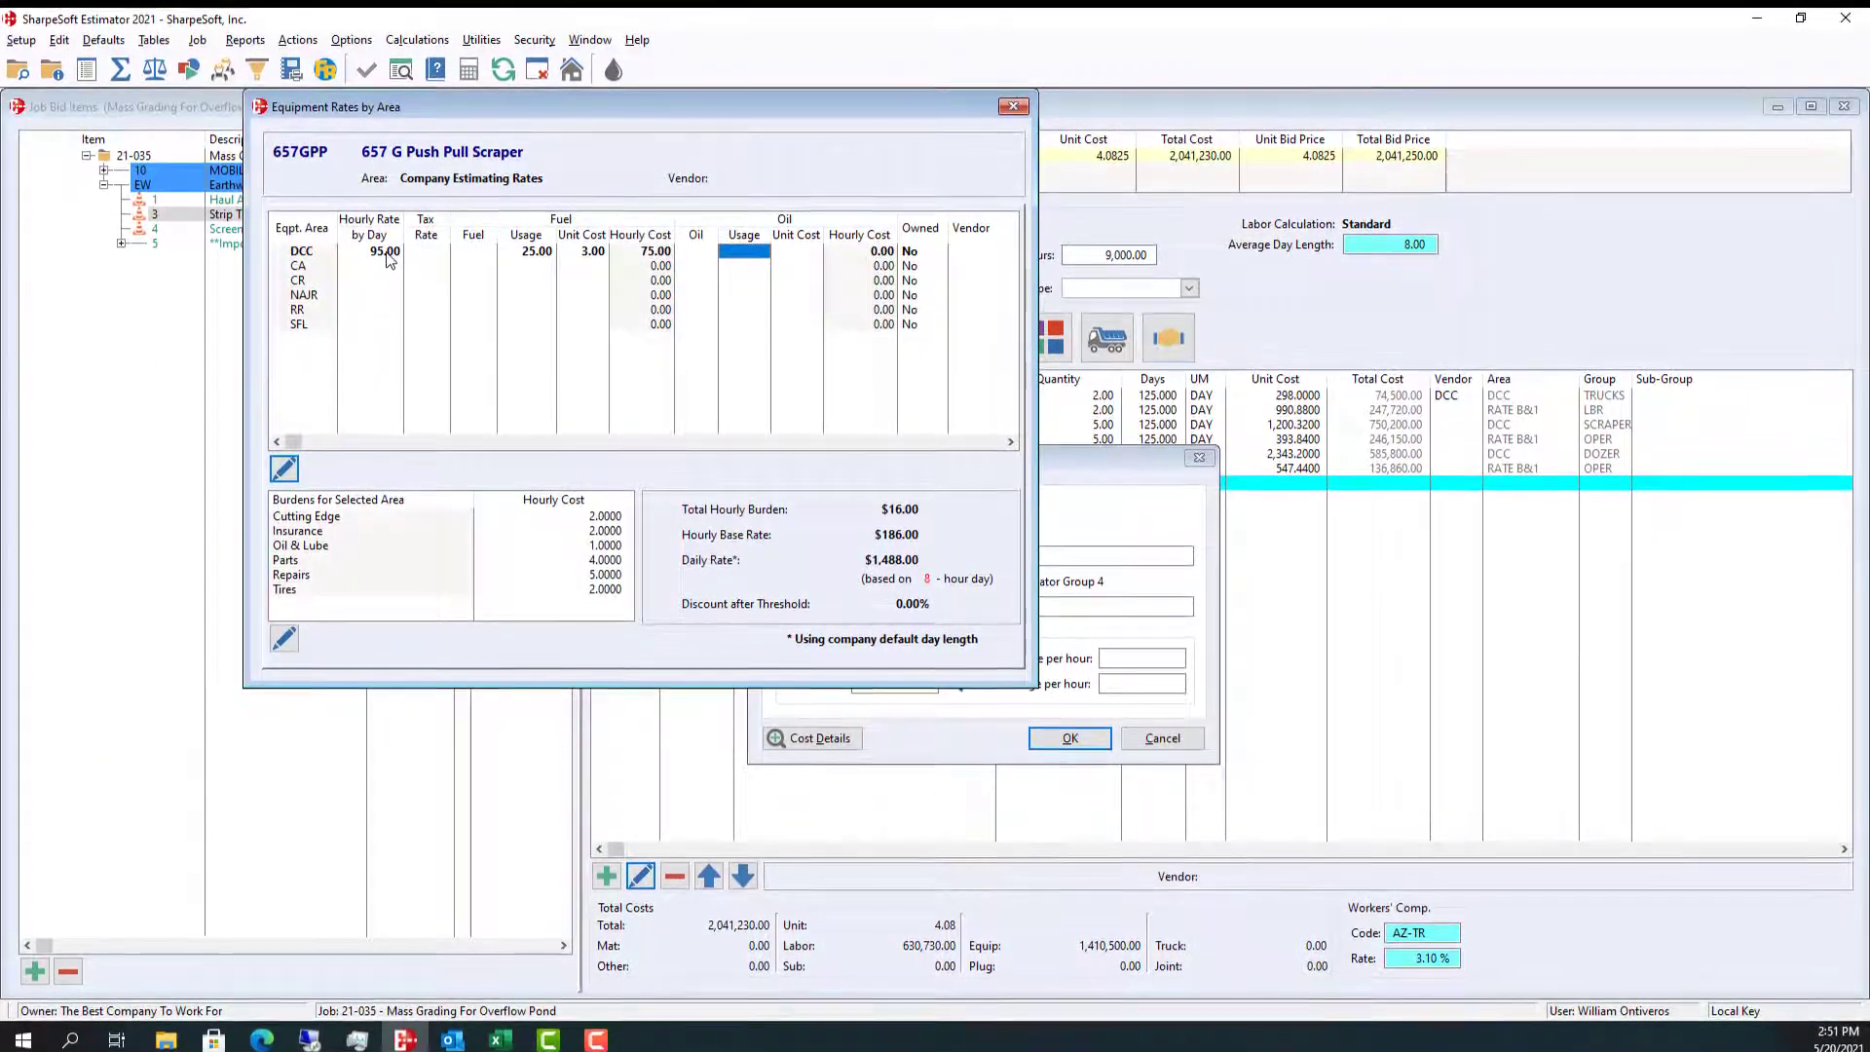
# - Mark the scraper as owned in the DCC area and set its vendor to DCC
pyautogui.click(913, 253)
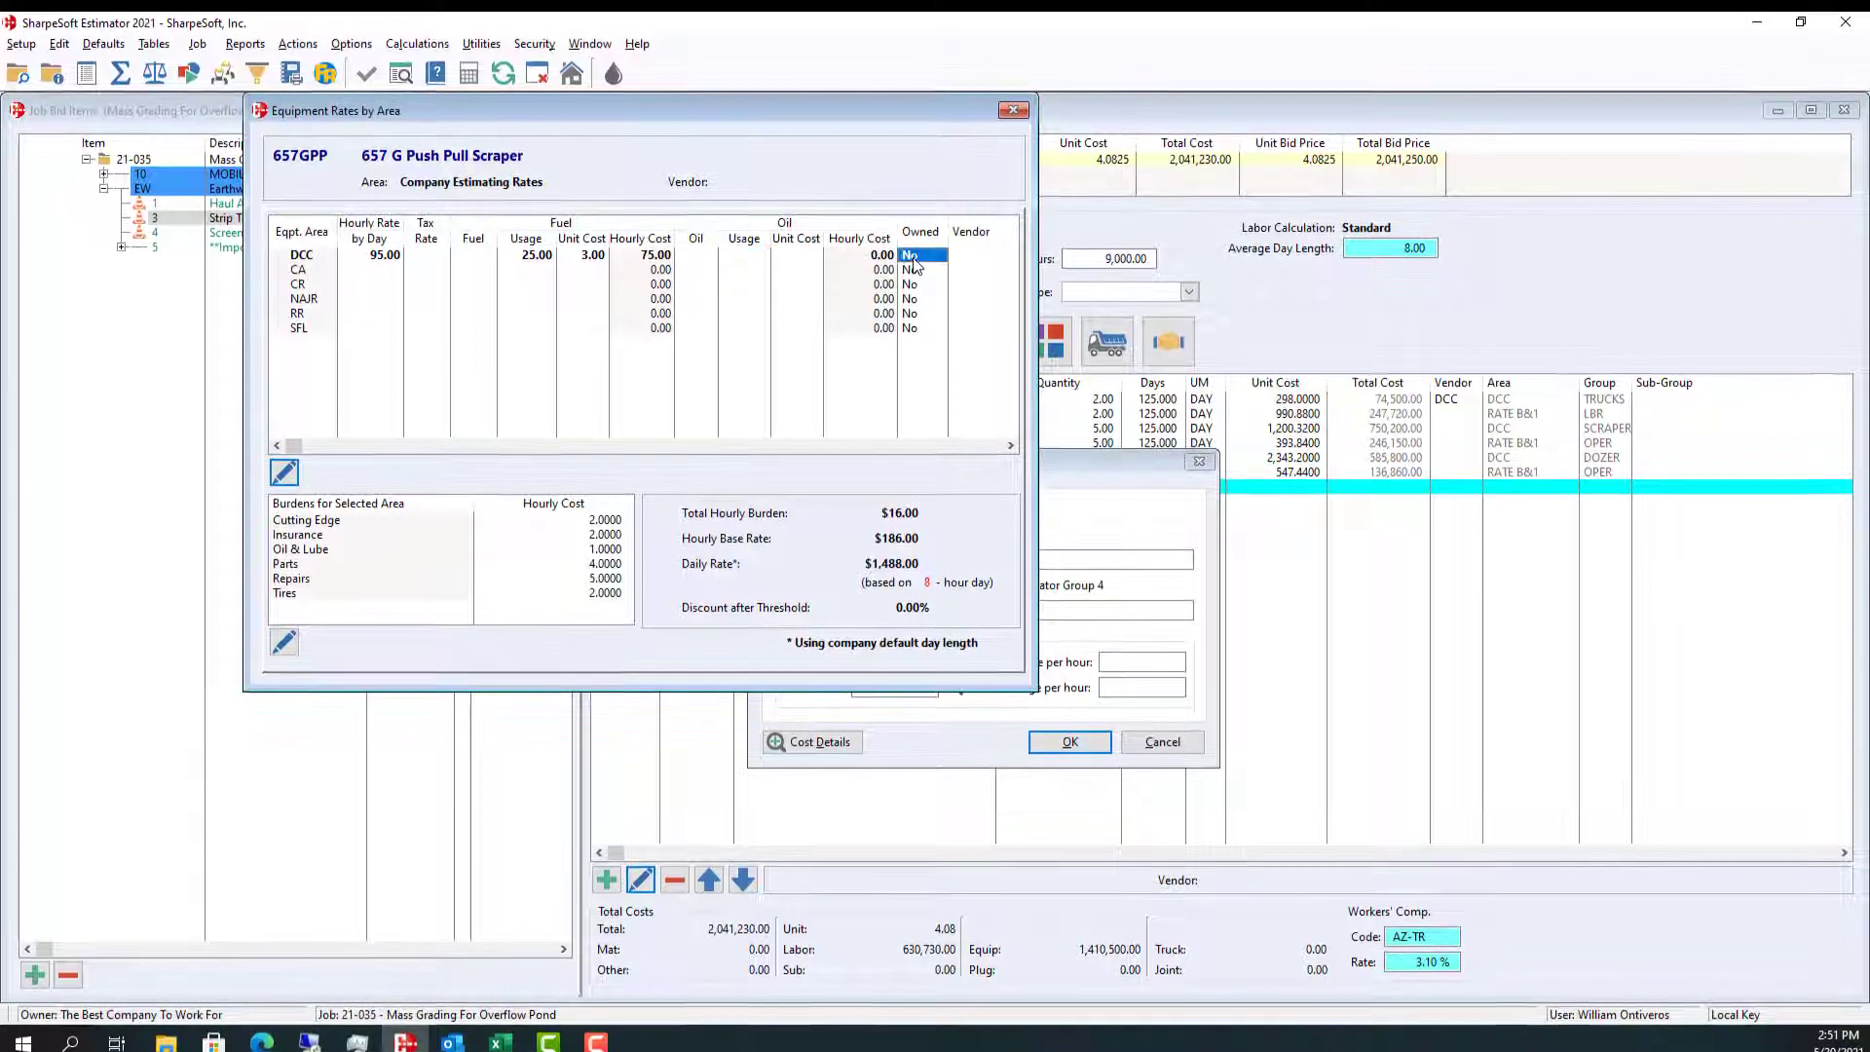
pyautogui.click(915, 259)
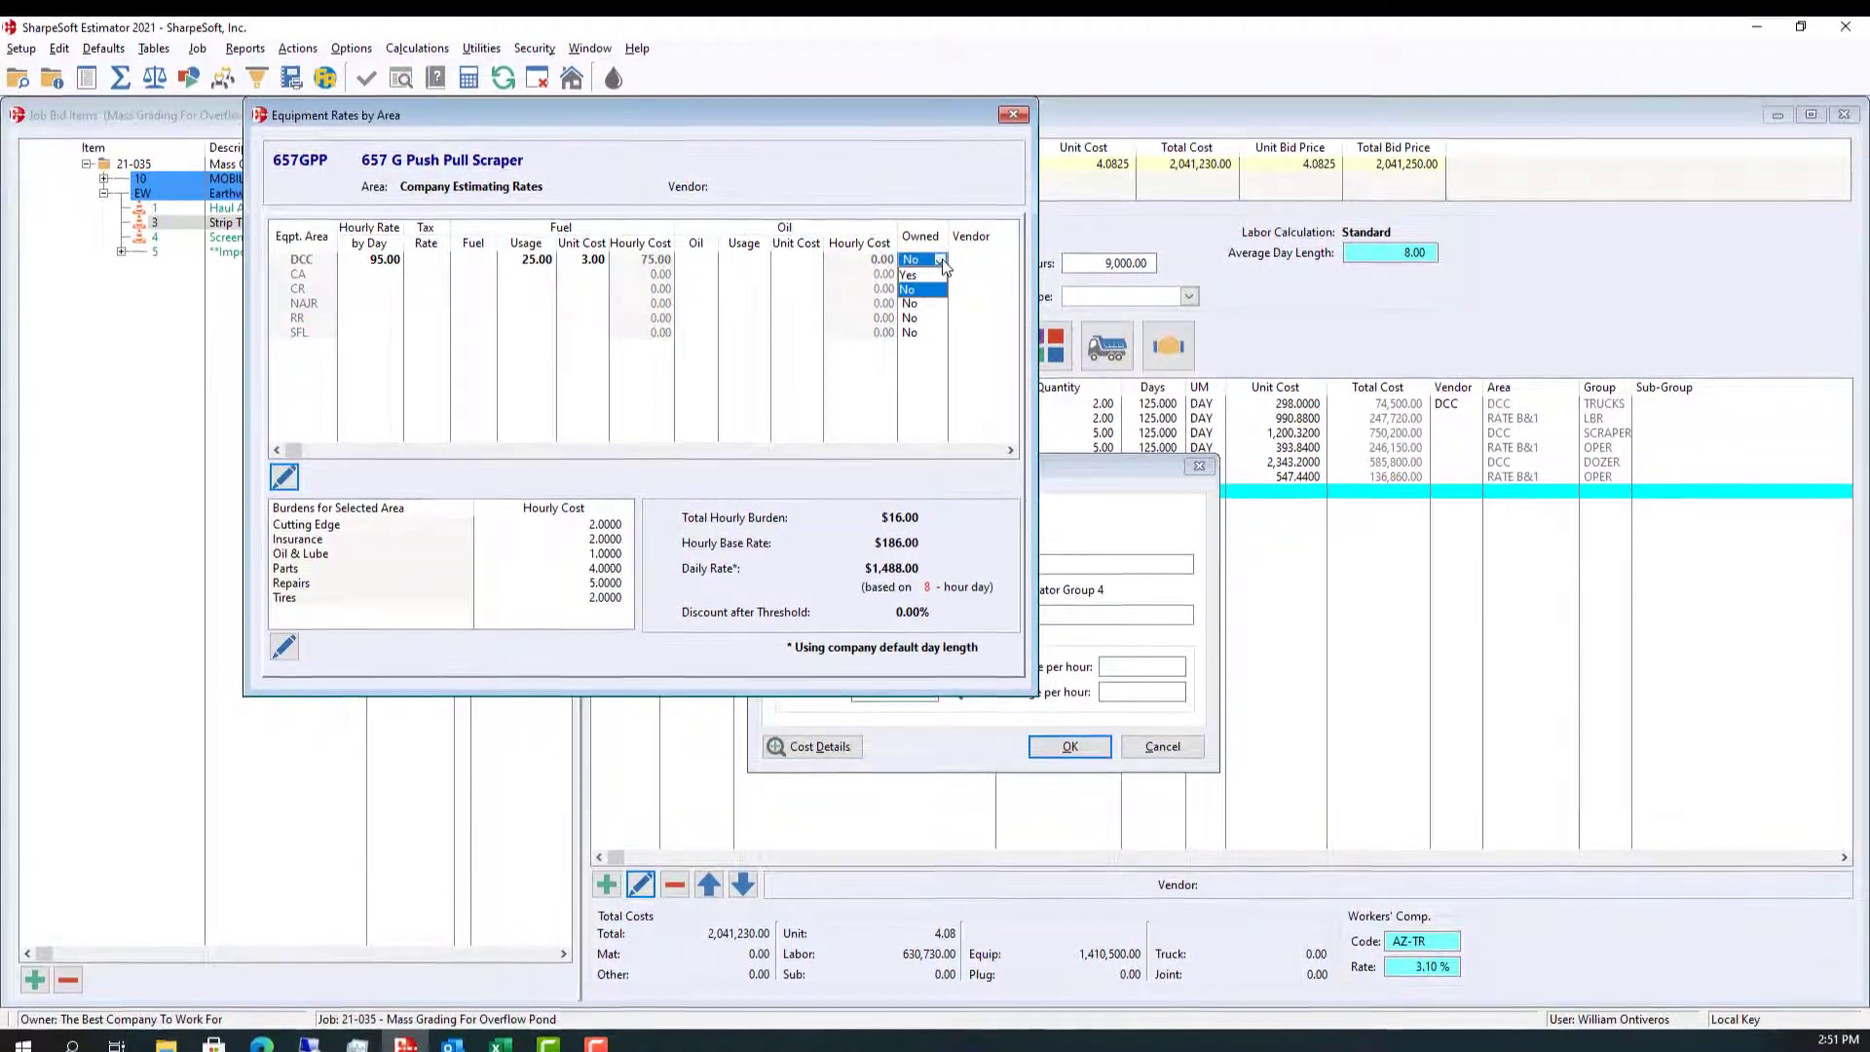
pyautogui.click(908, 275)
pyautogui.click(963, 261)
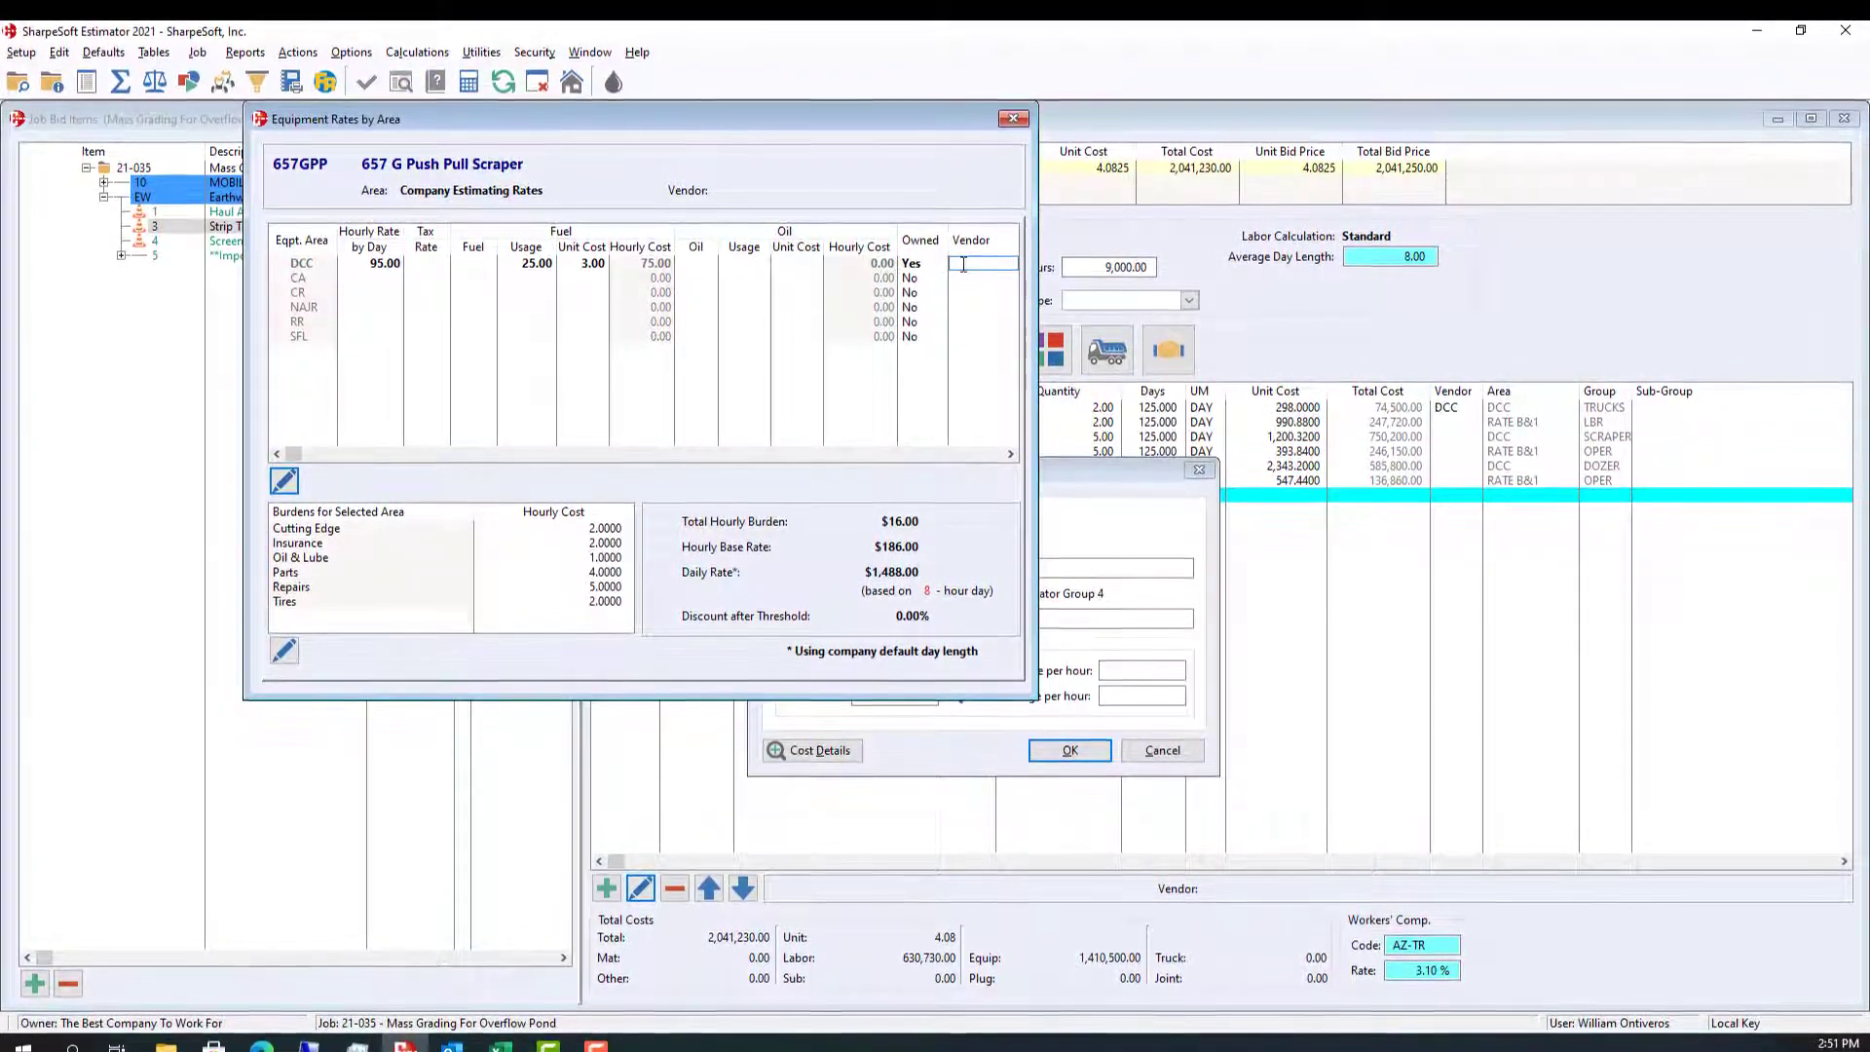
pyautogui.write('DCC')
pyautogui.press('Return')
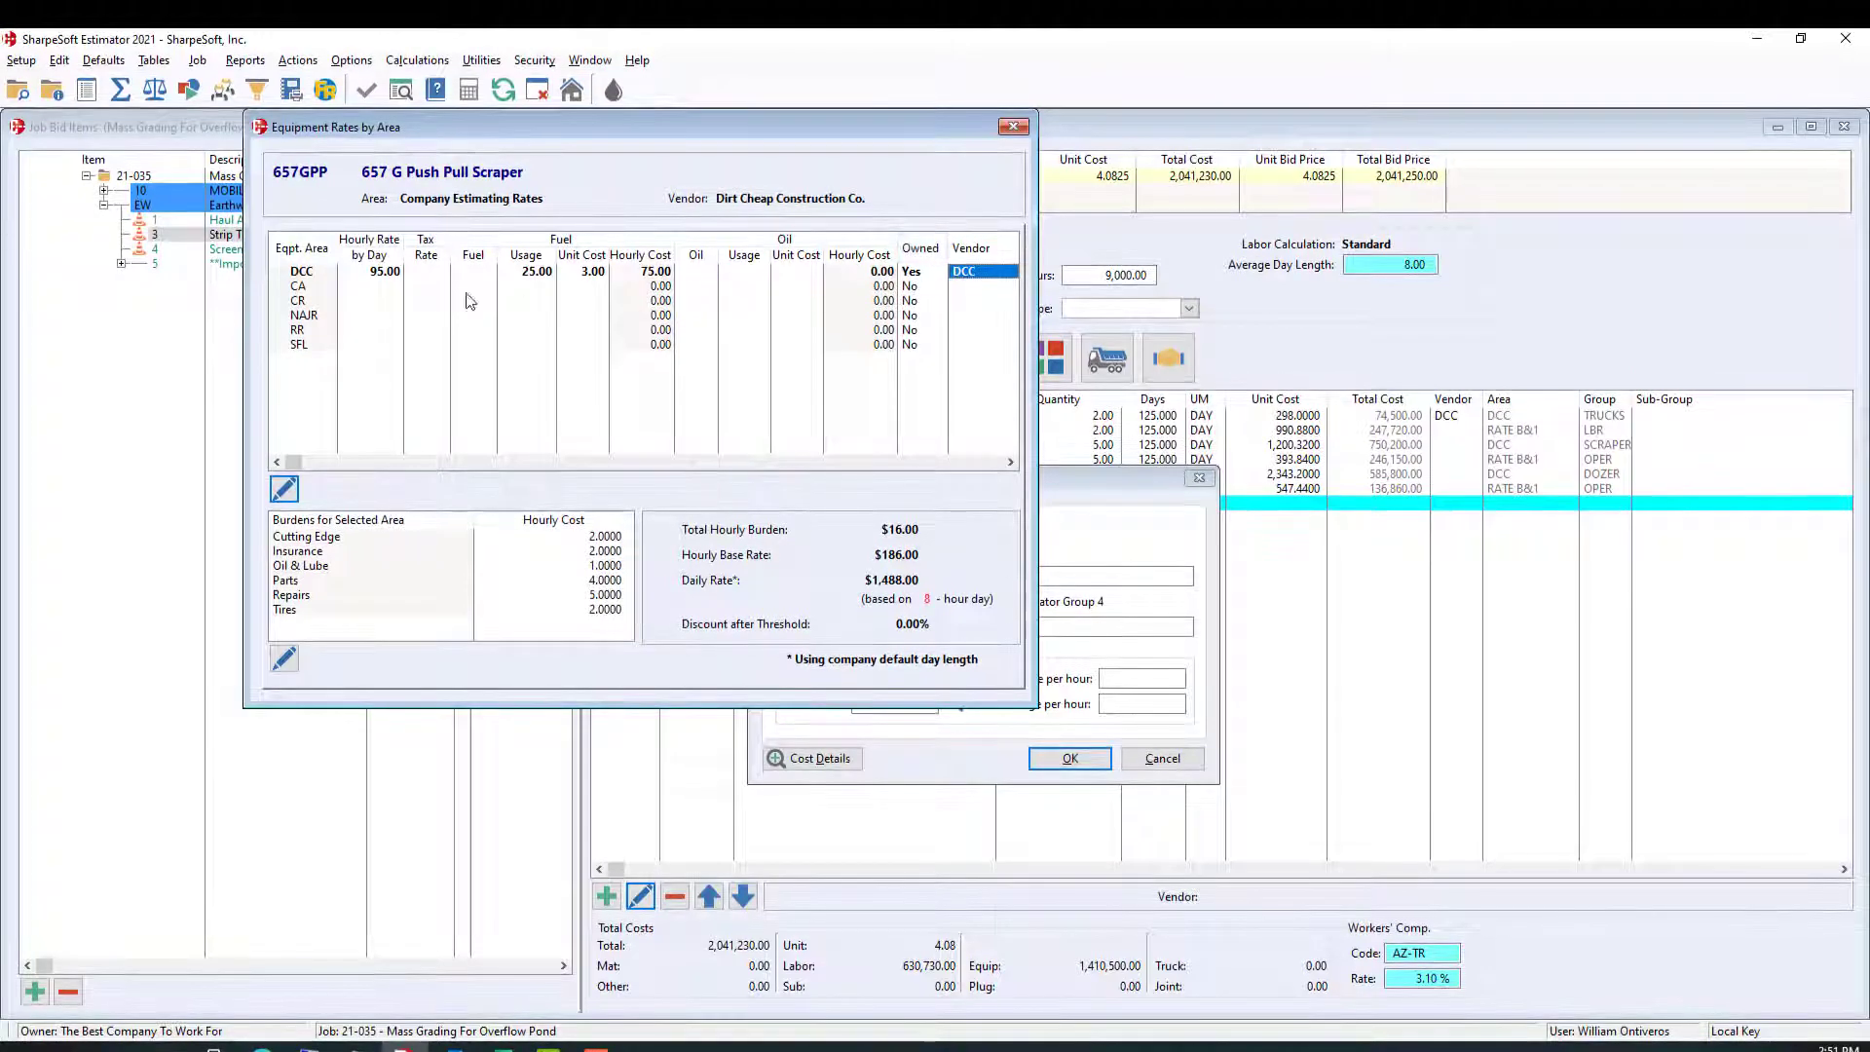
# - Open the rate calculation for the DCC hourly rate and enter a list price of 900,000
pyautogui.click(387, 275)
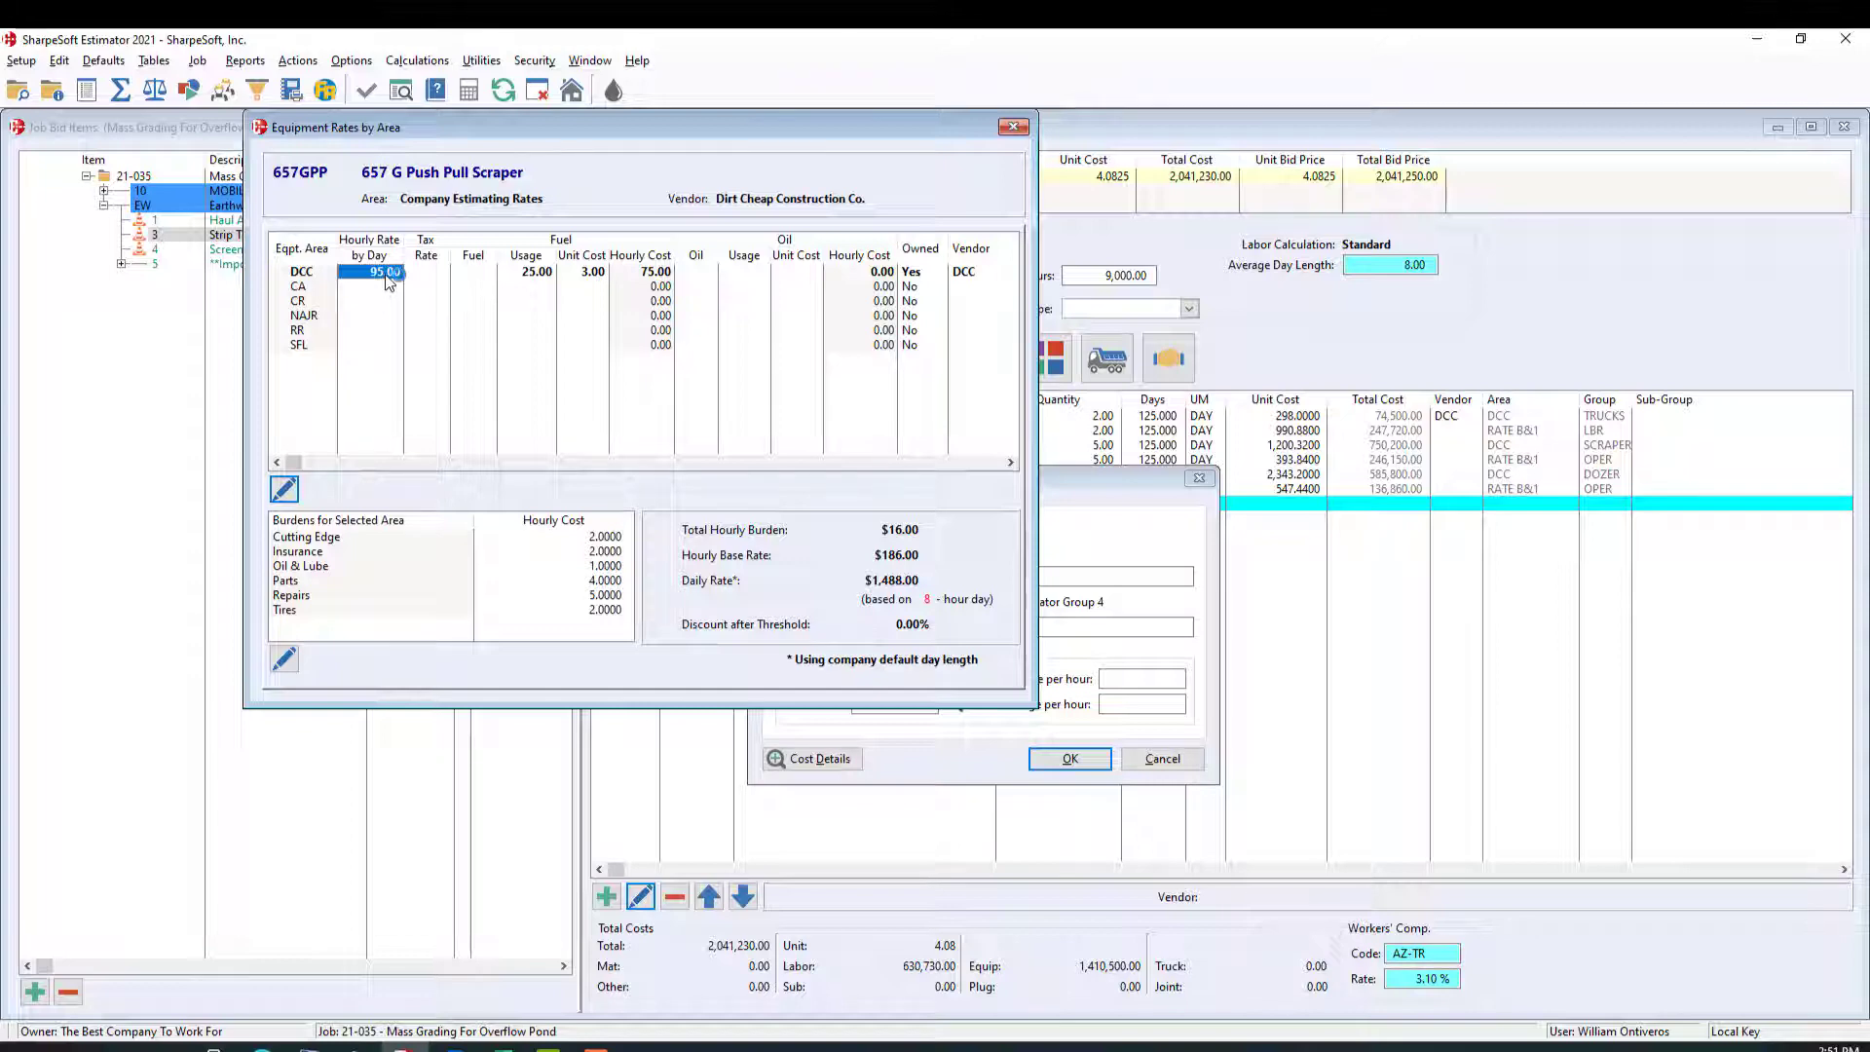
pyautogui.doubleClick(386, 273)
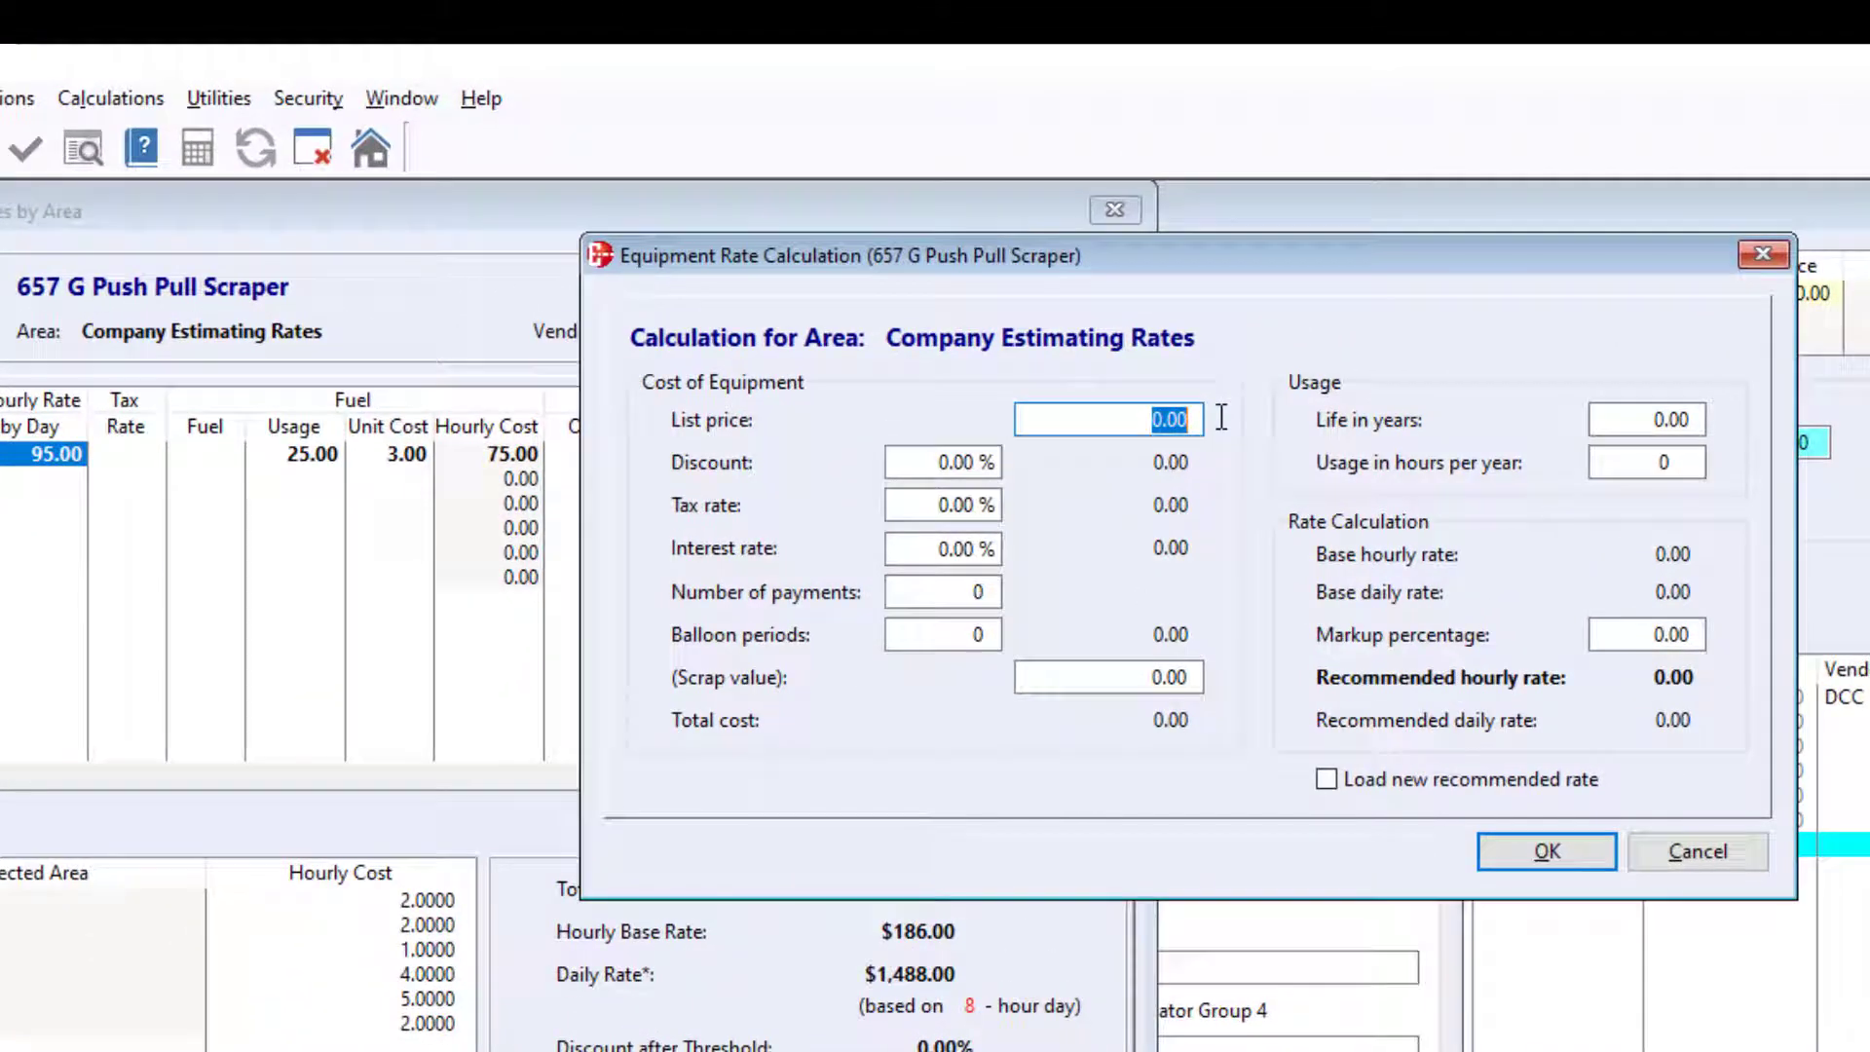
pyautogui.write('900000')
pyautogui.press('Tab')
# - Set the equipment's tax rate to 6% and its interest rate to 7%
pyautogui.click(950, 507)
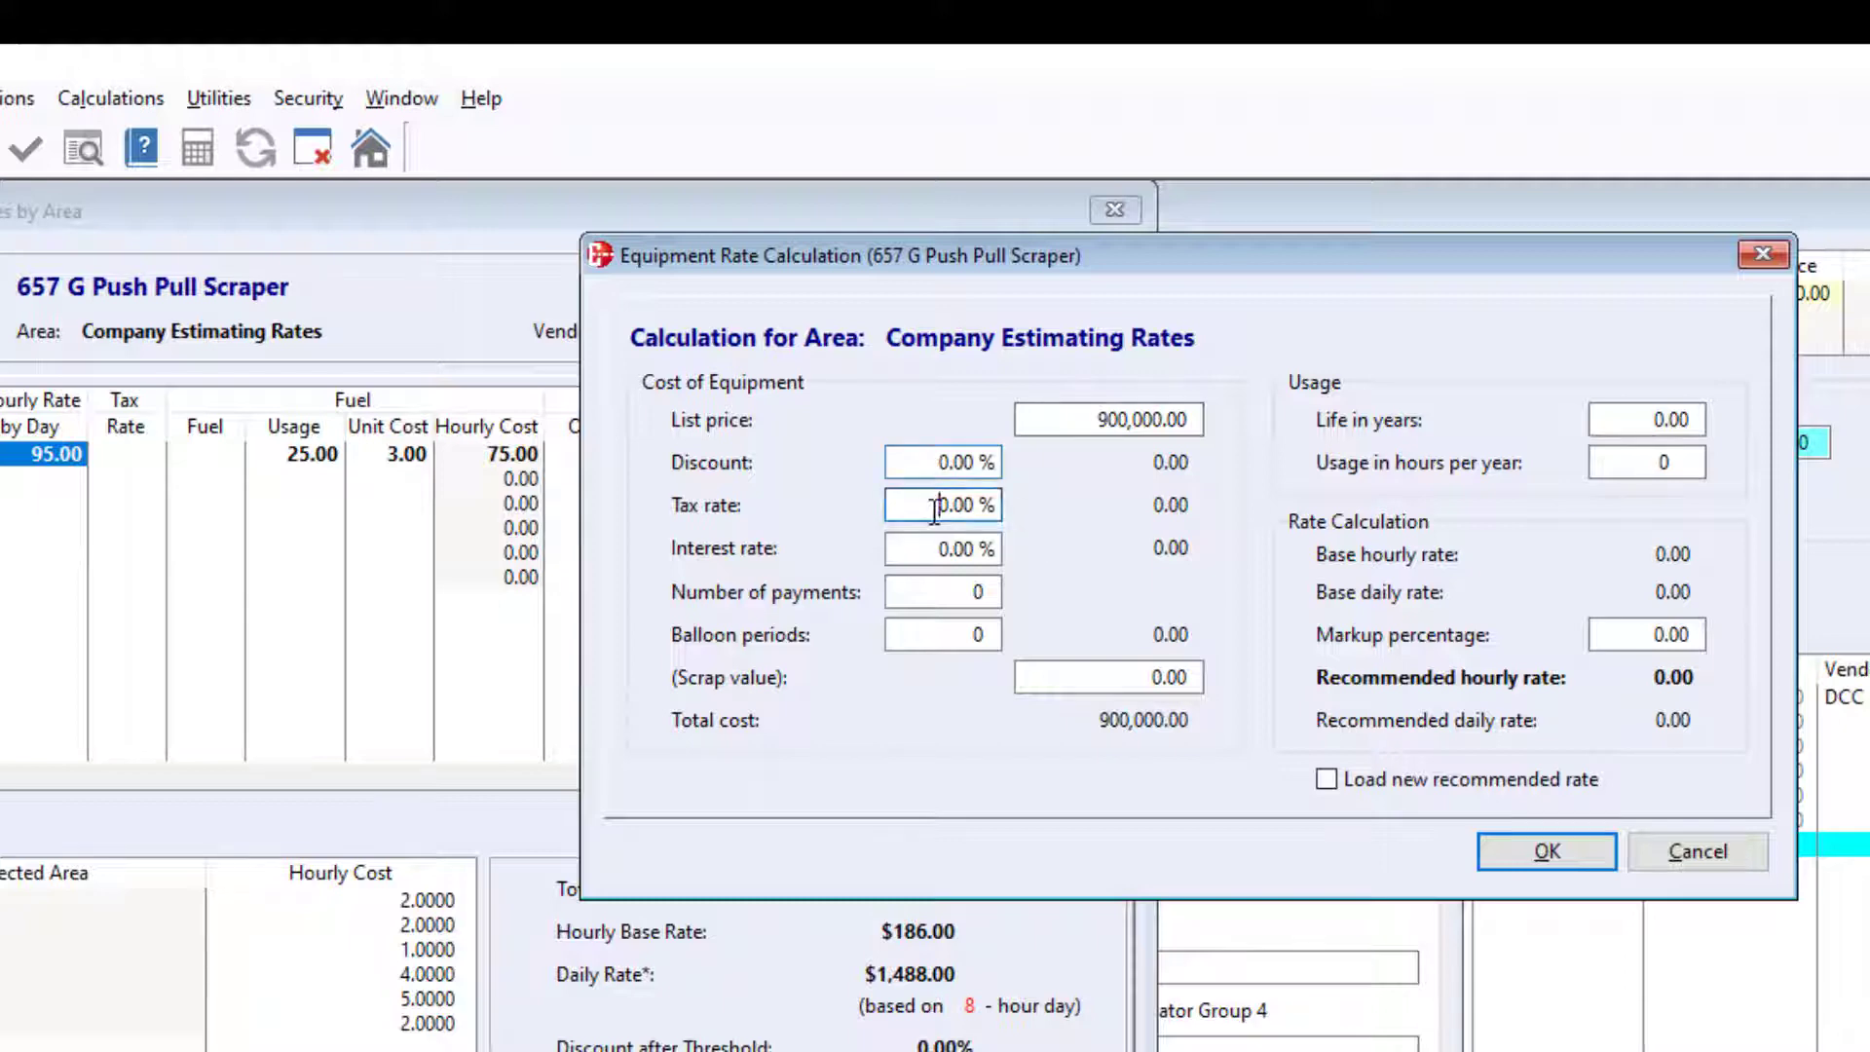
pyautogui.moveTo(935, 507); pyautogui.dragTo(1006, 516)
pyautogui.write('6')
pyautogui.press('Tab')
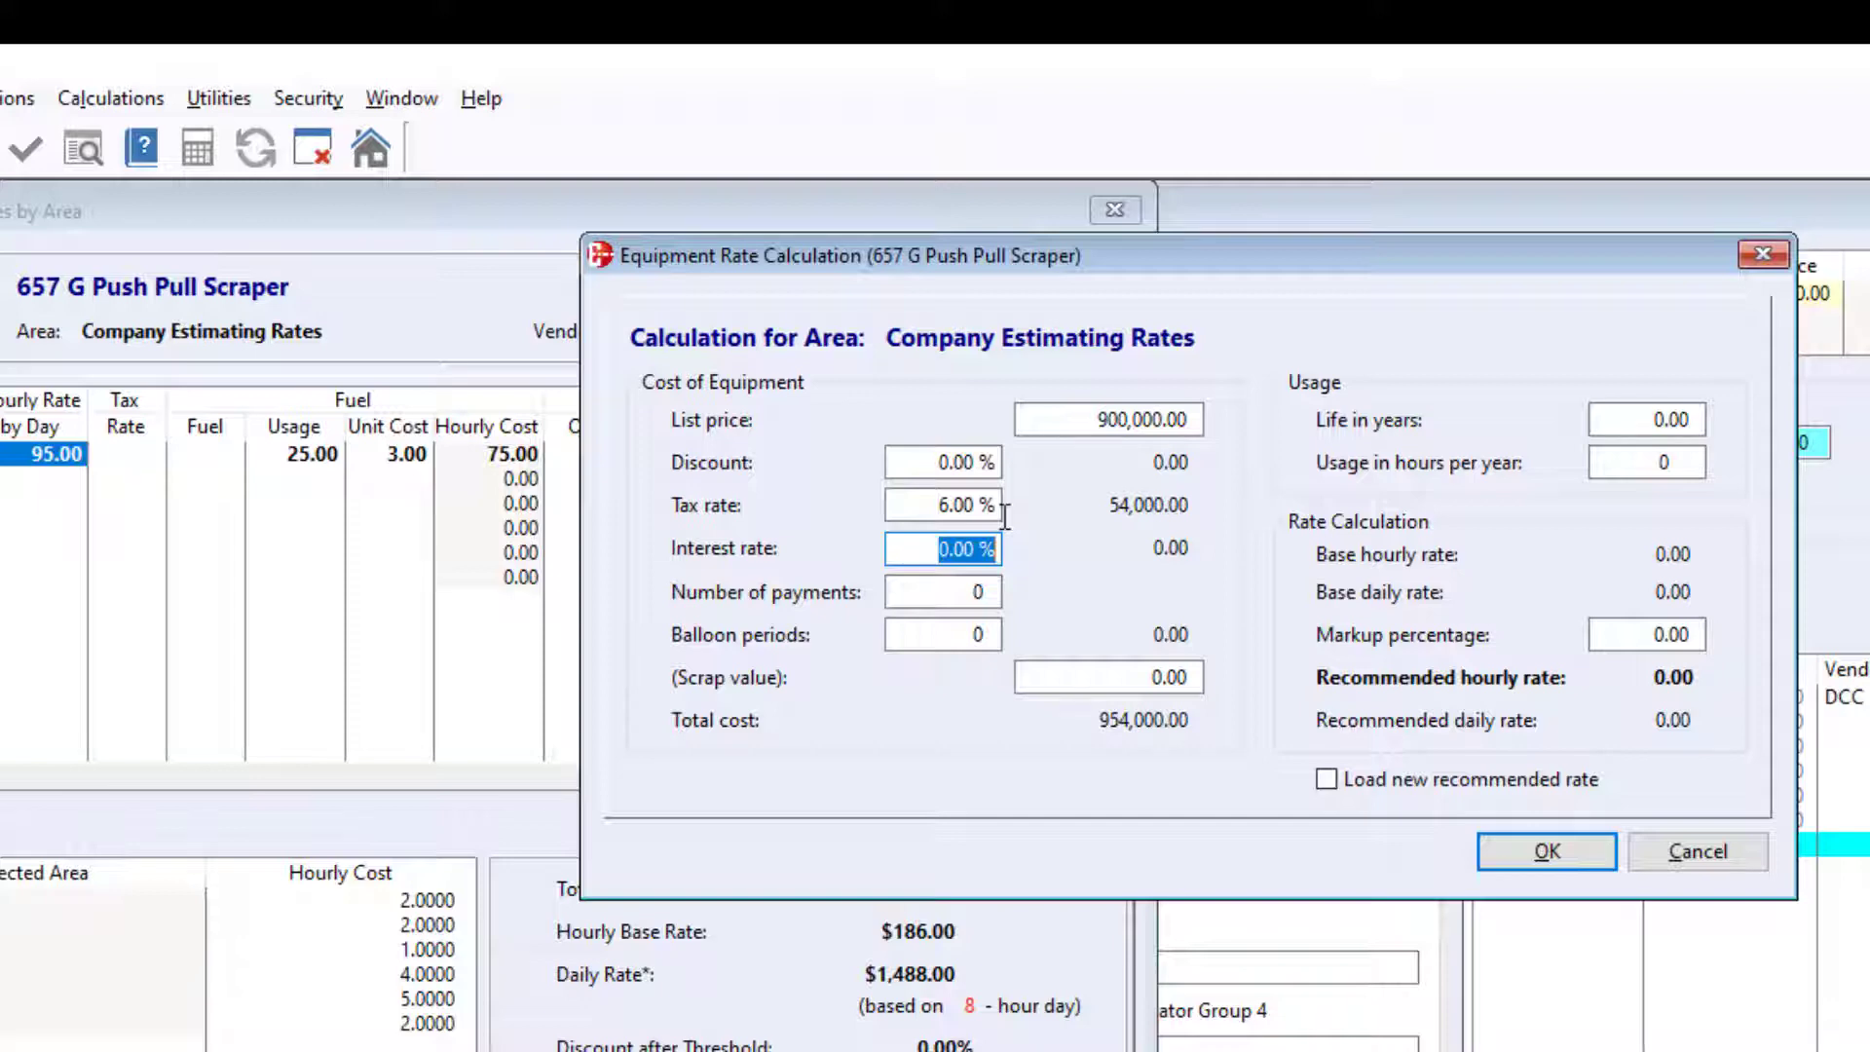
pyautogui.write('7')
pyautogui.press('Tab')
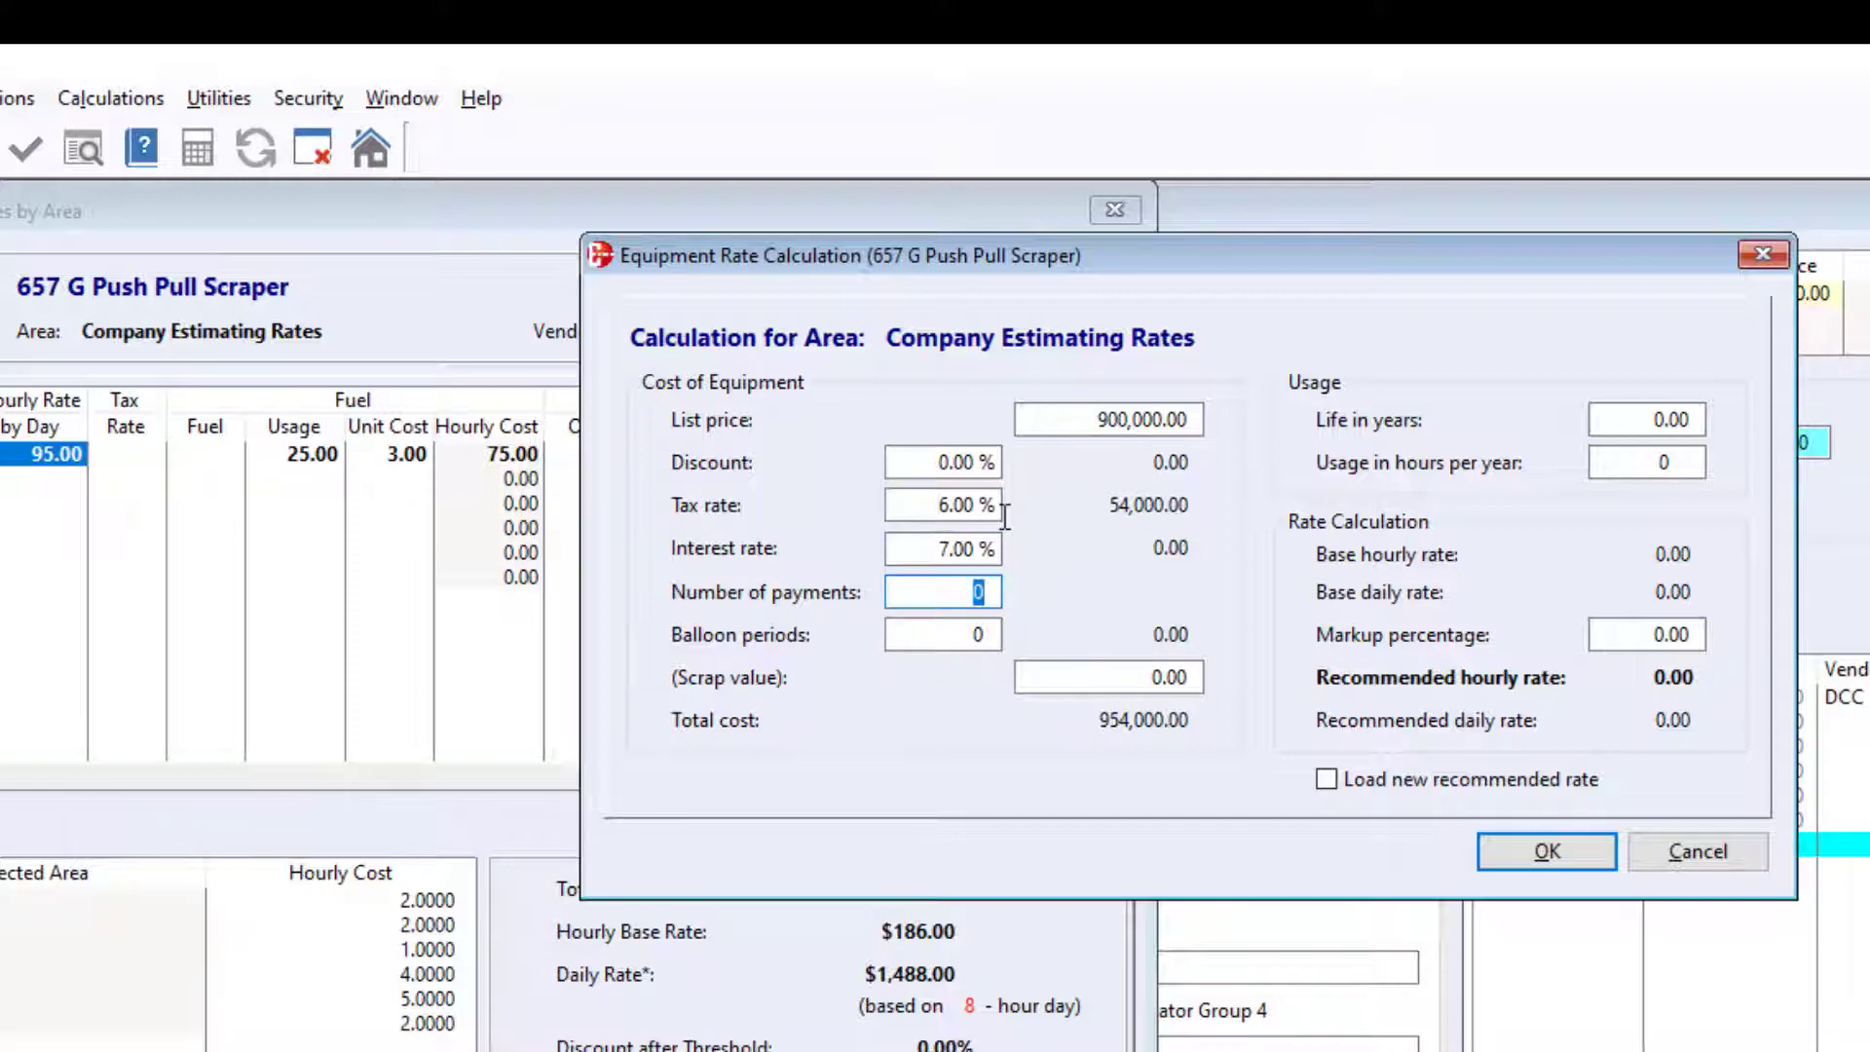
# - Set the number of payments to 60 and the scrap value to 250,000
pyautogui.write('6')
pyautogui.press('Tab')
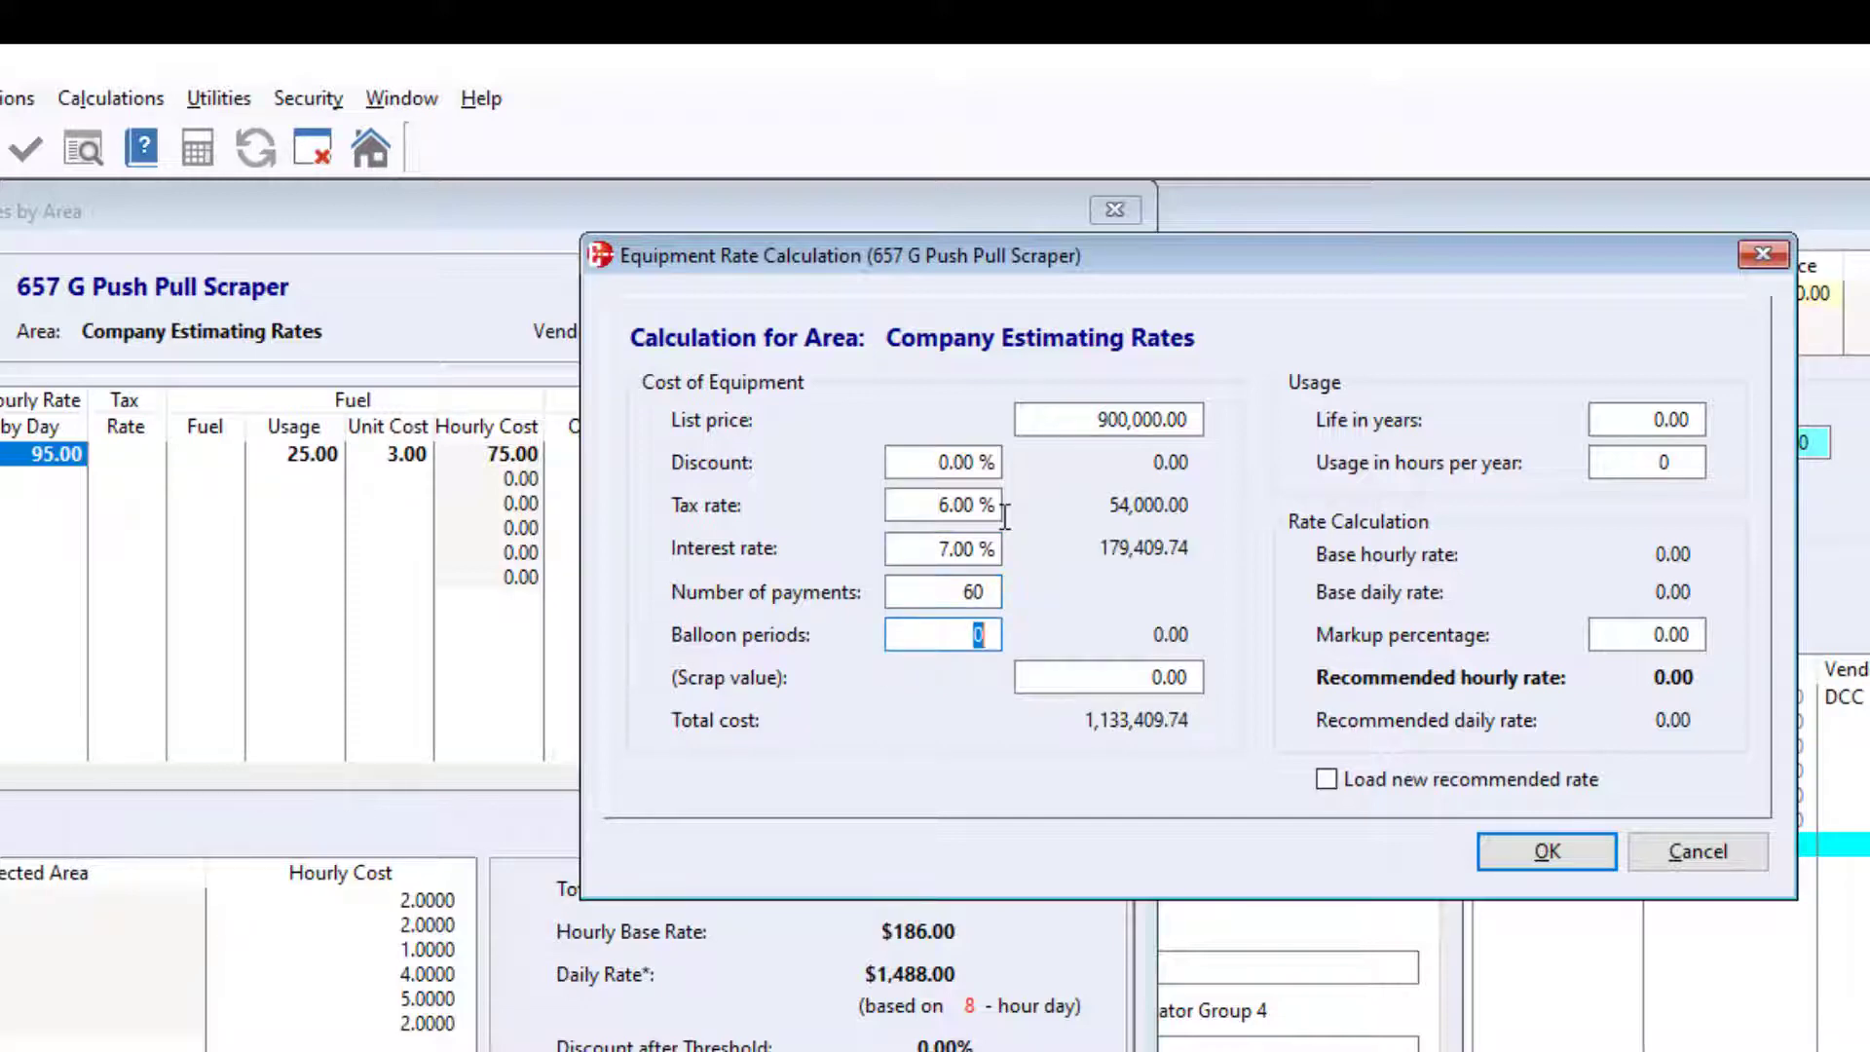
pyautogui.press('Tab')
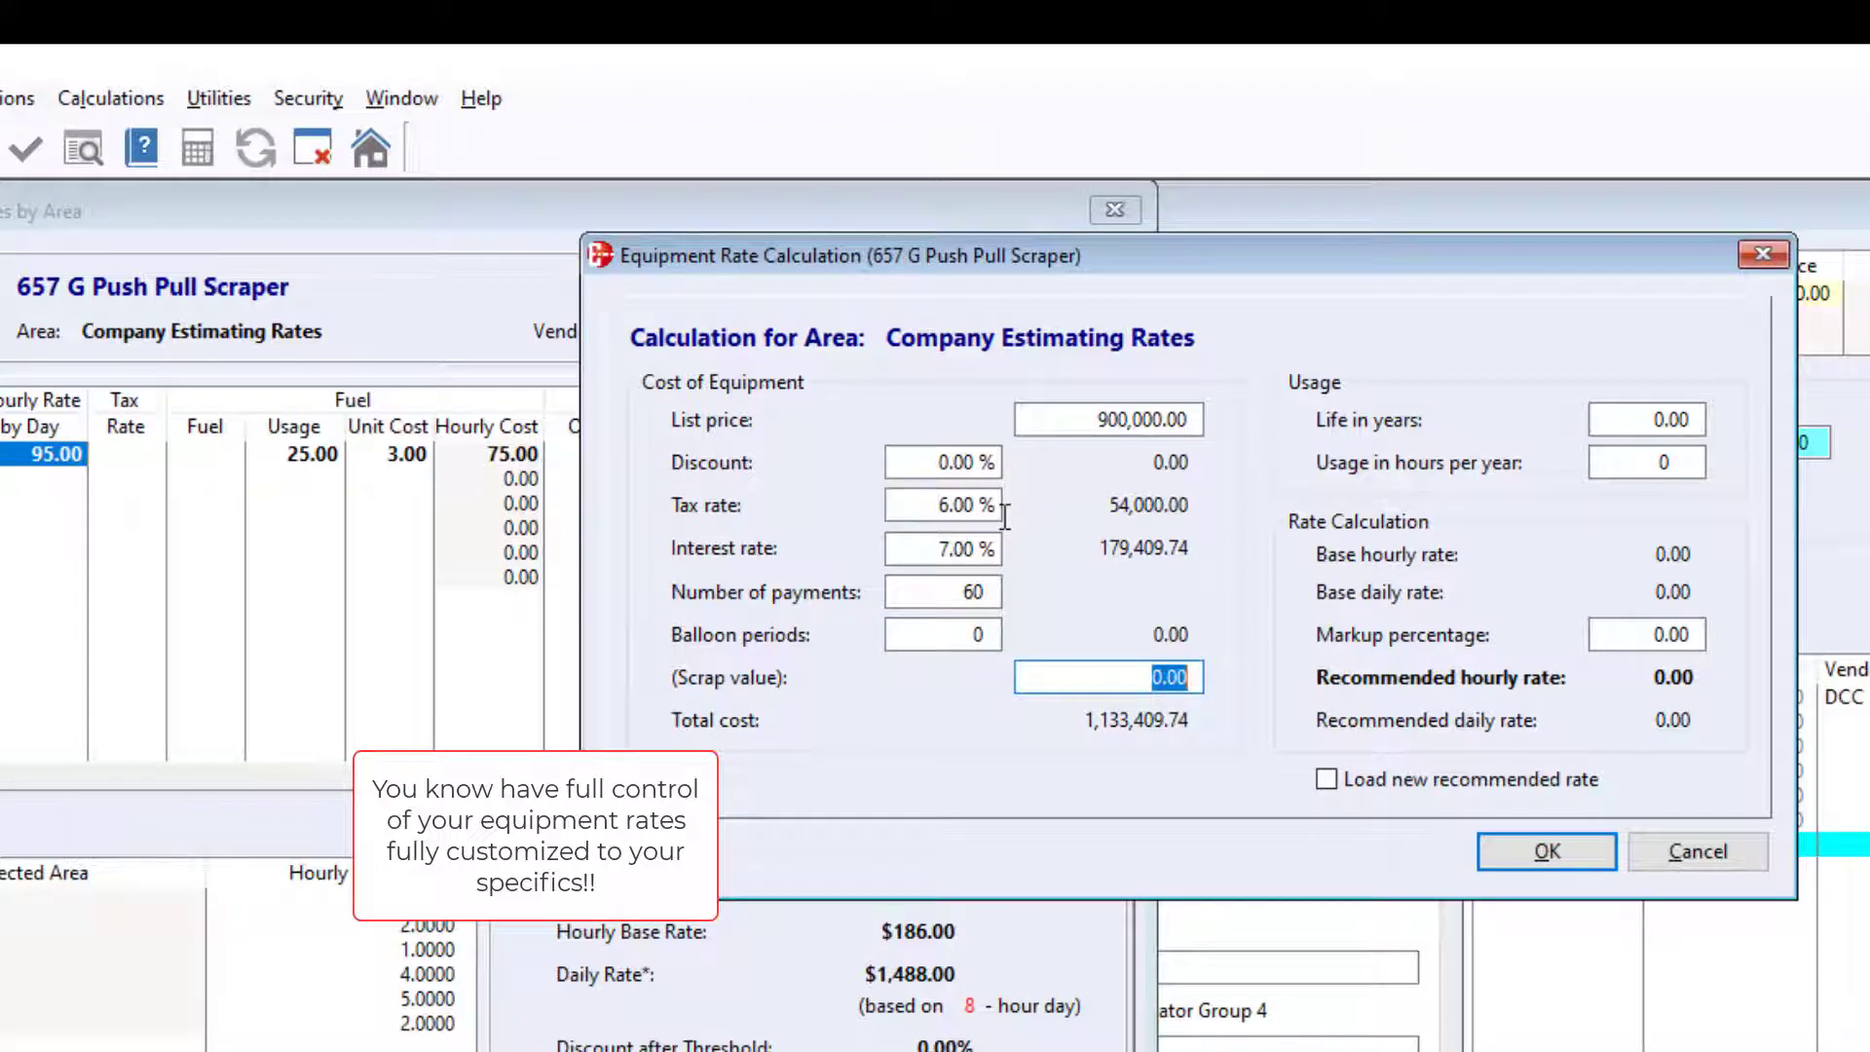
pyautogui.write('25000')
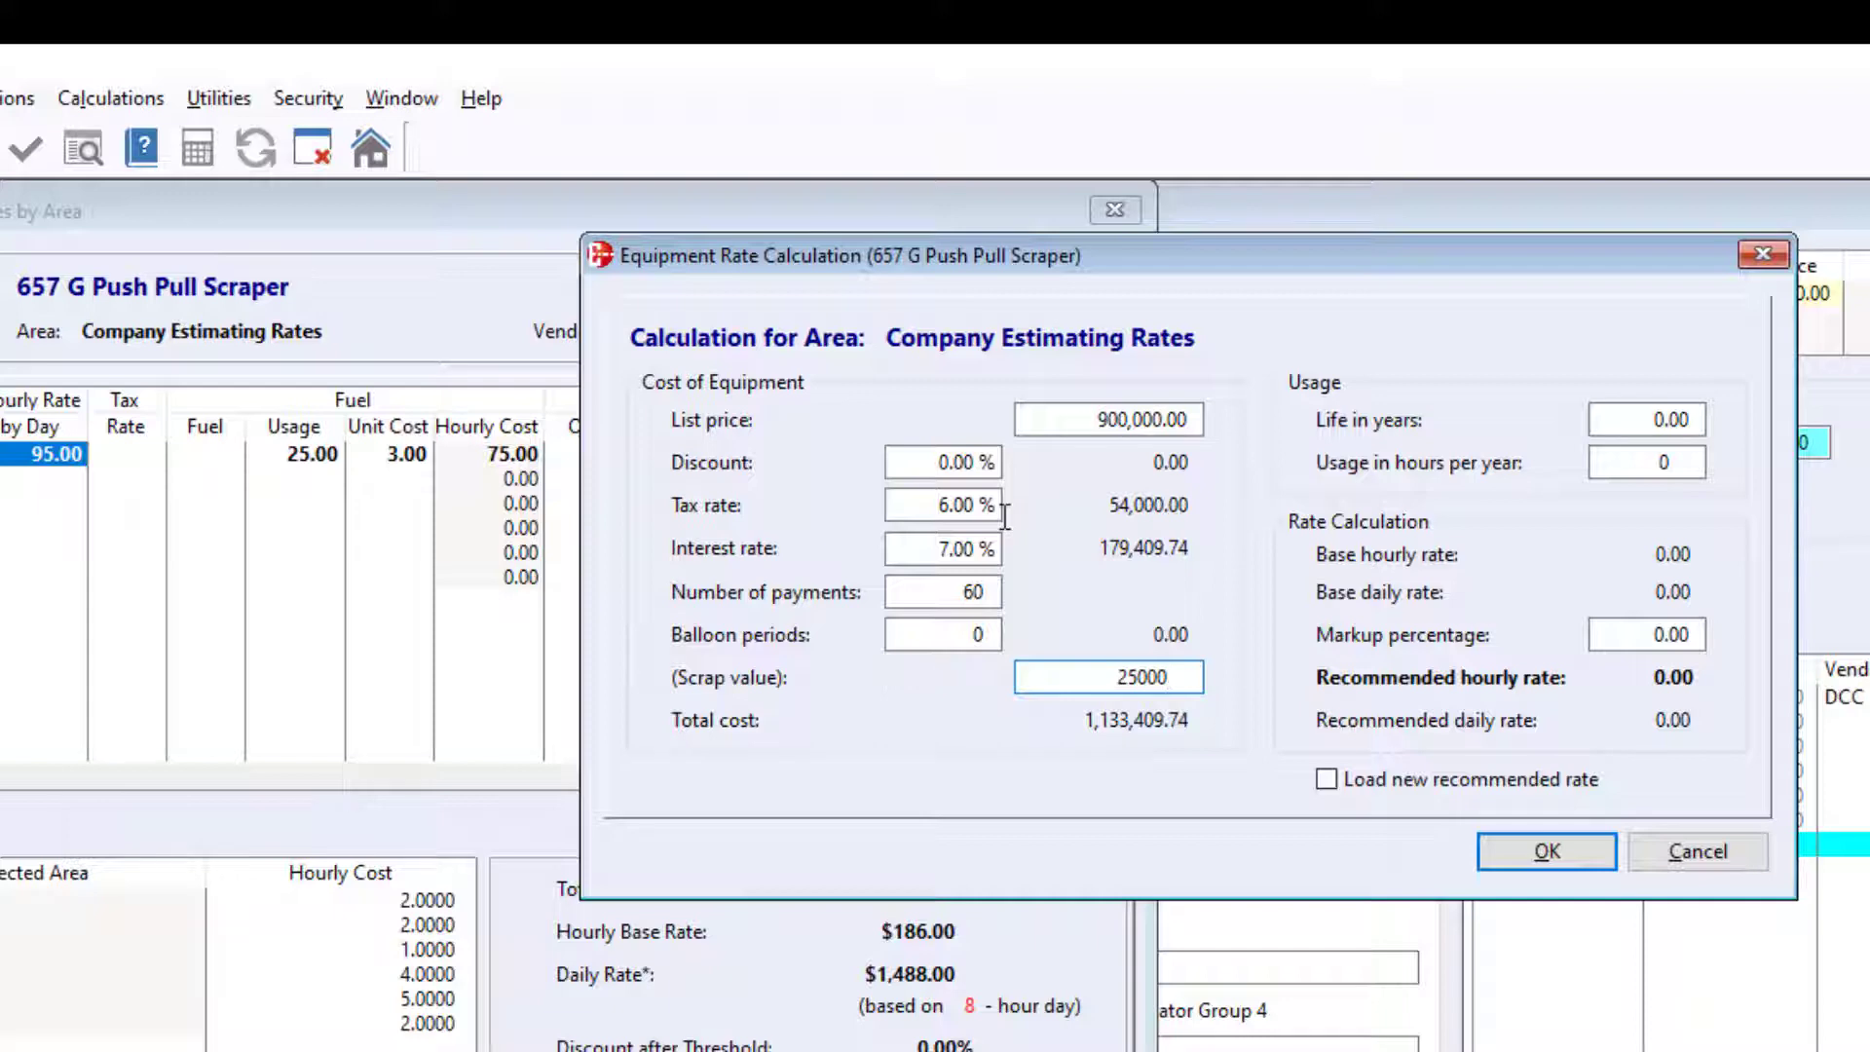
pyautogui.write('0')
pyautogui.press('Tab')
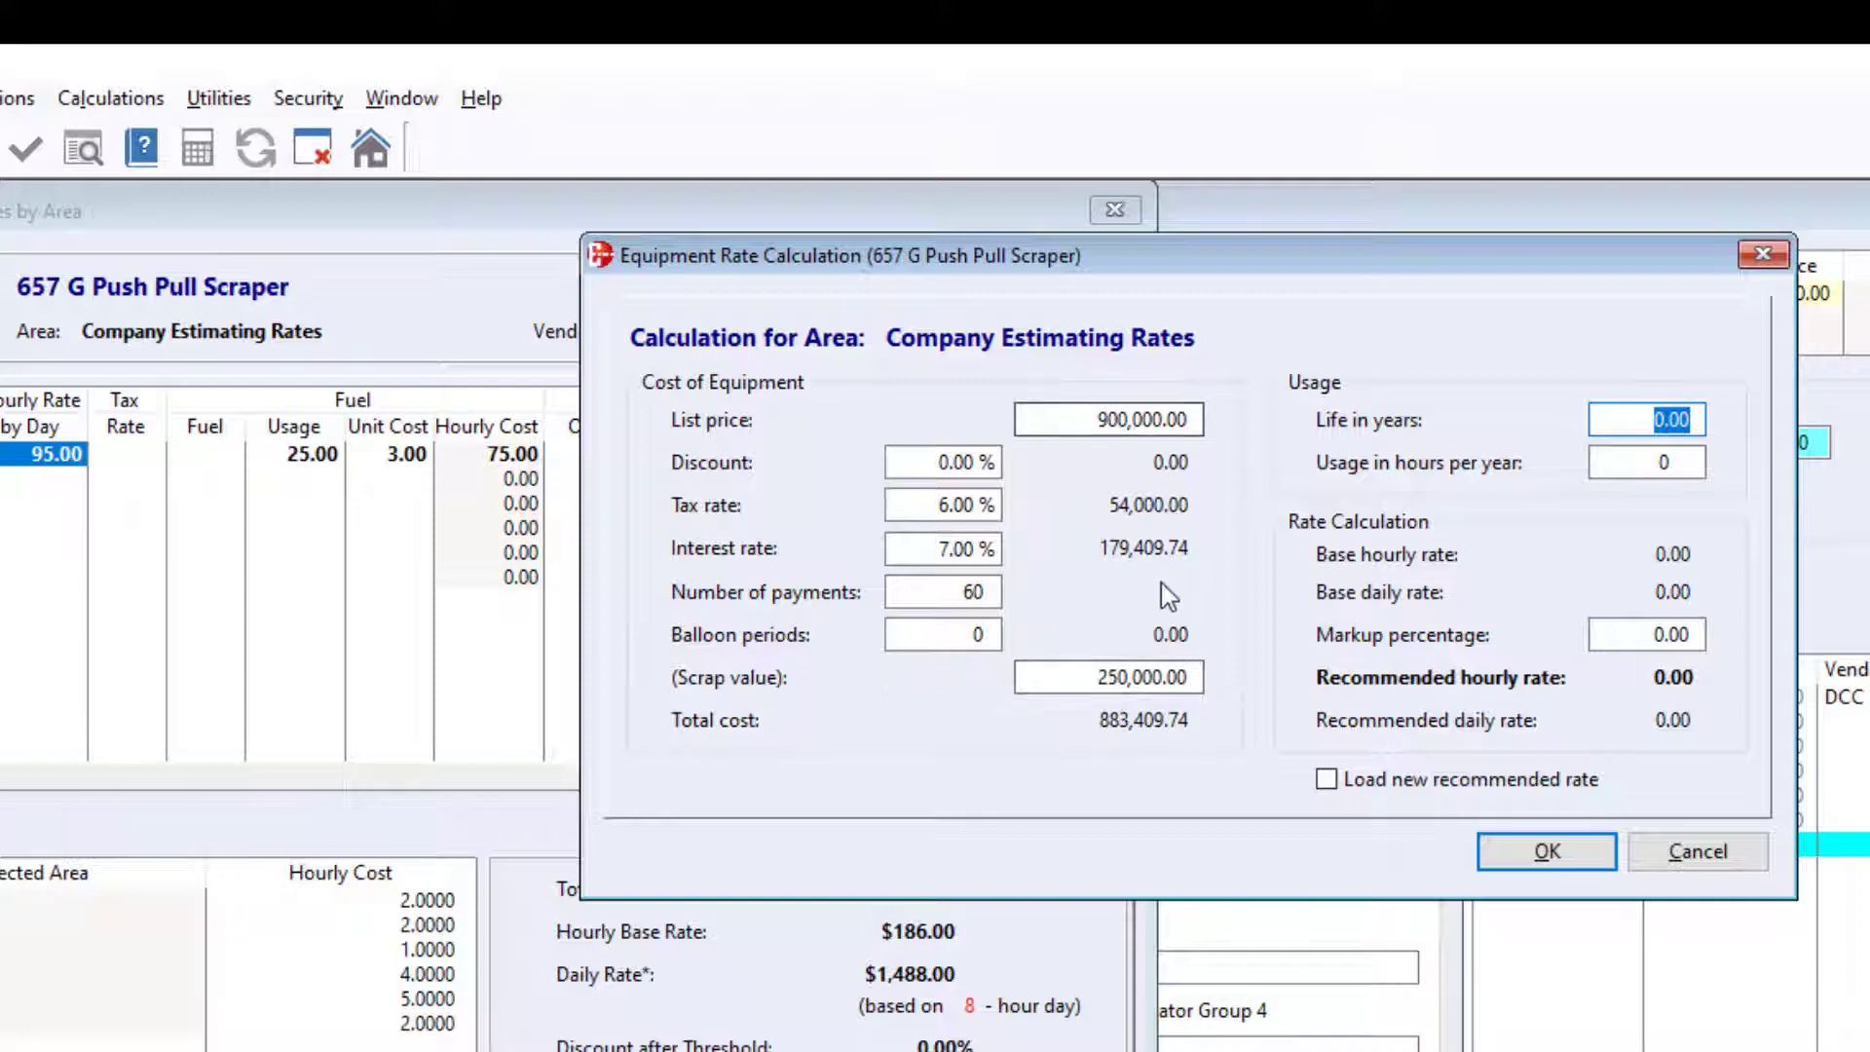
# - Set the equipment's life to 7 years and its usage to 1,200 hours per year
pyautogui.write('7')
pyautogui.click(1670, 457)
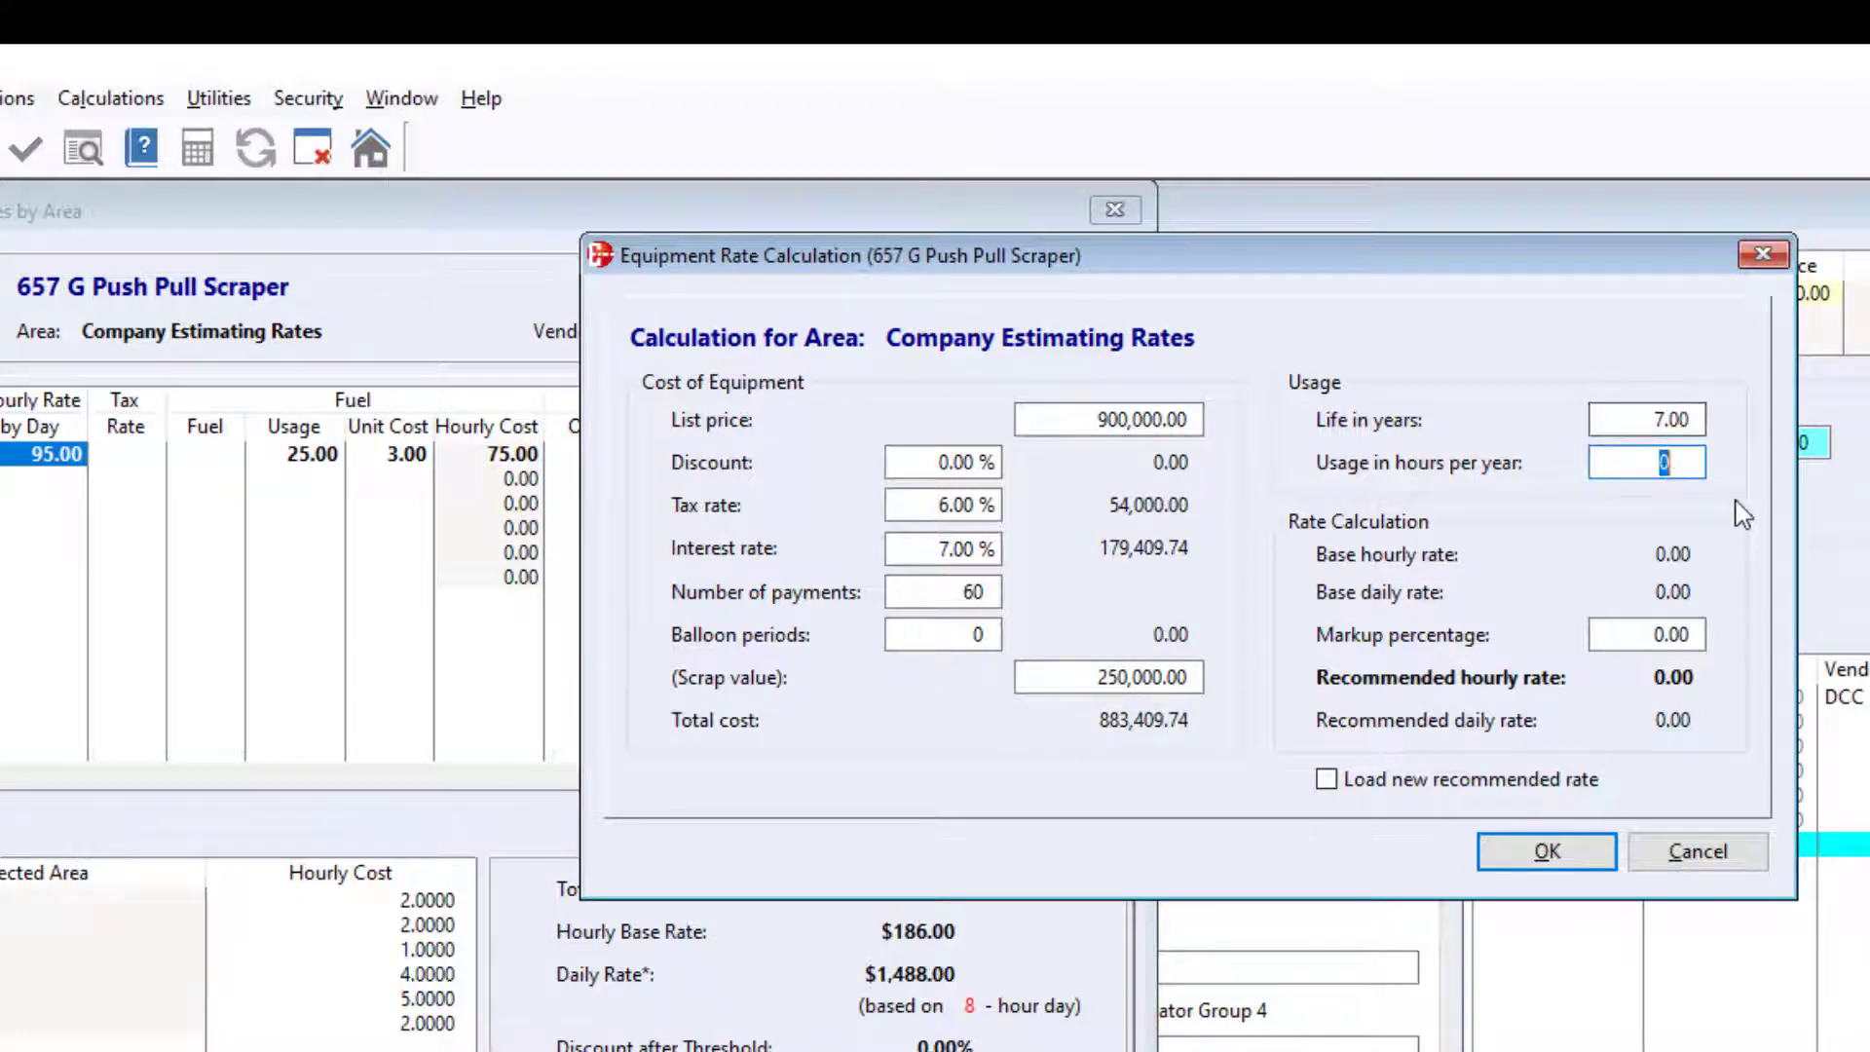
pyautogui.write('1200')
pyautogui.press('Tab')
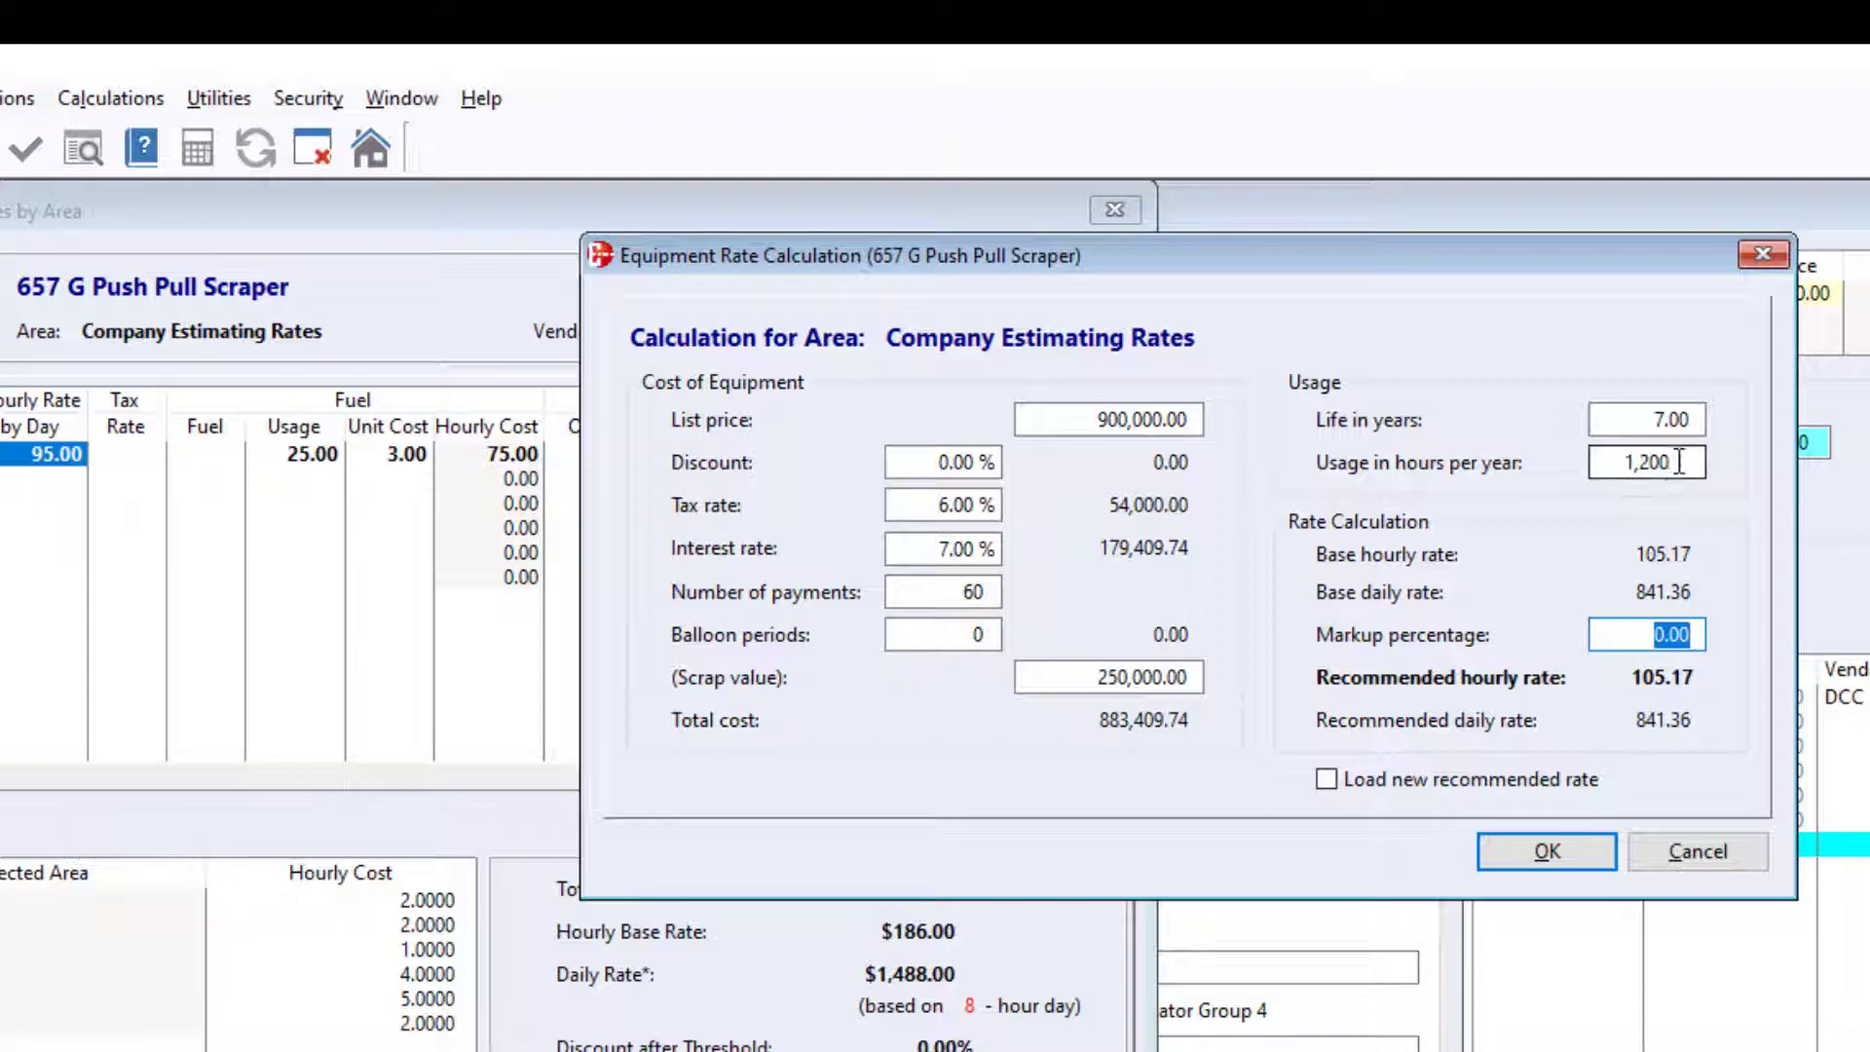
# - Change the scraper's yearly usage to 1,400 hours and recalculate its recommended rate
pyautogui.moveTo(1665, 462); pyautogui.dragTo(1680, 467)
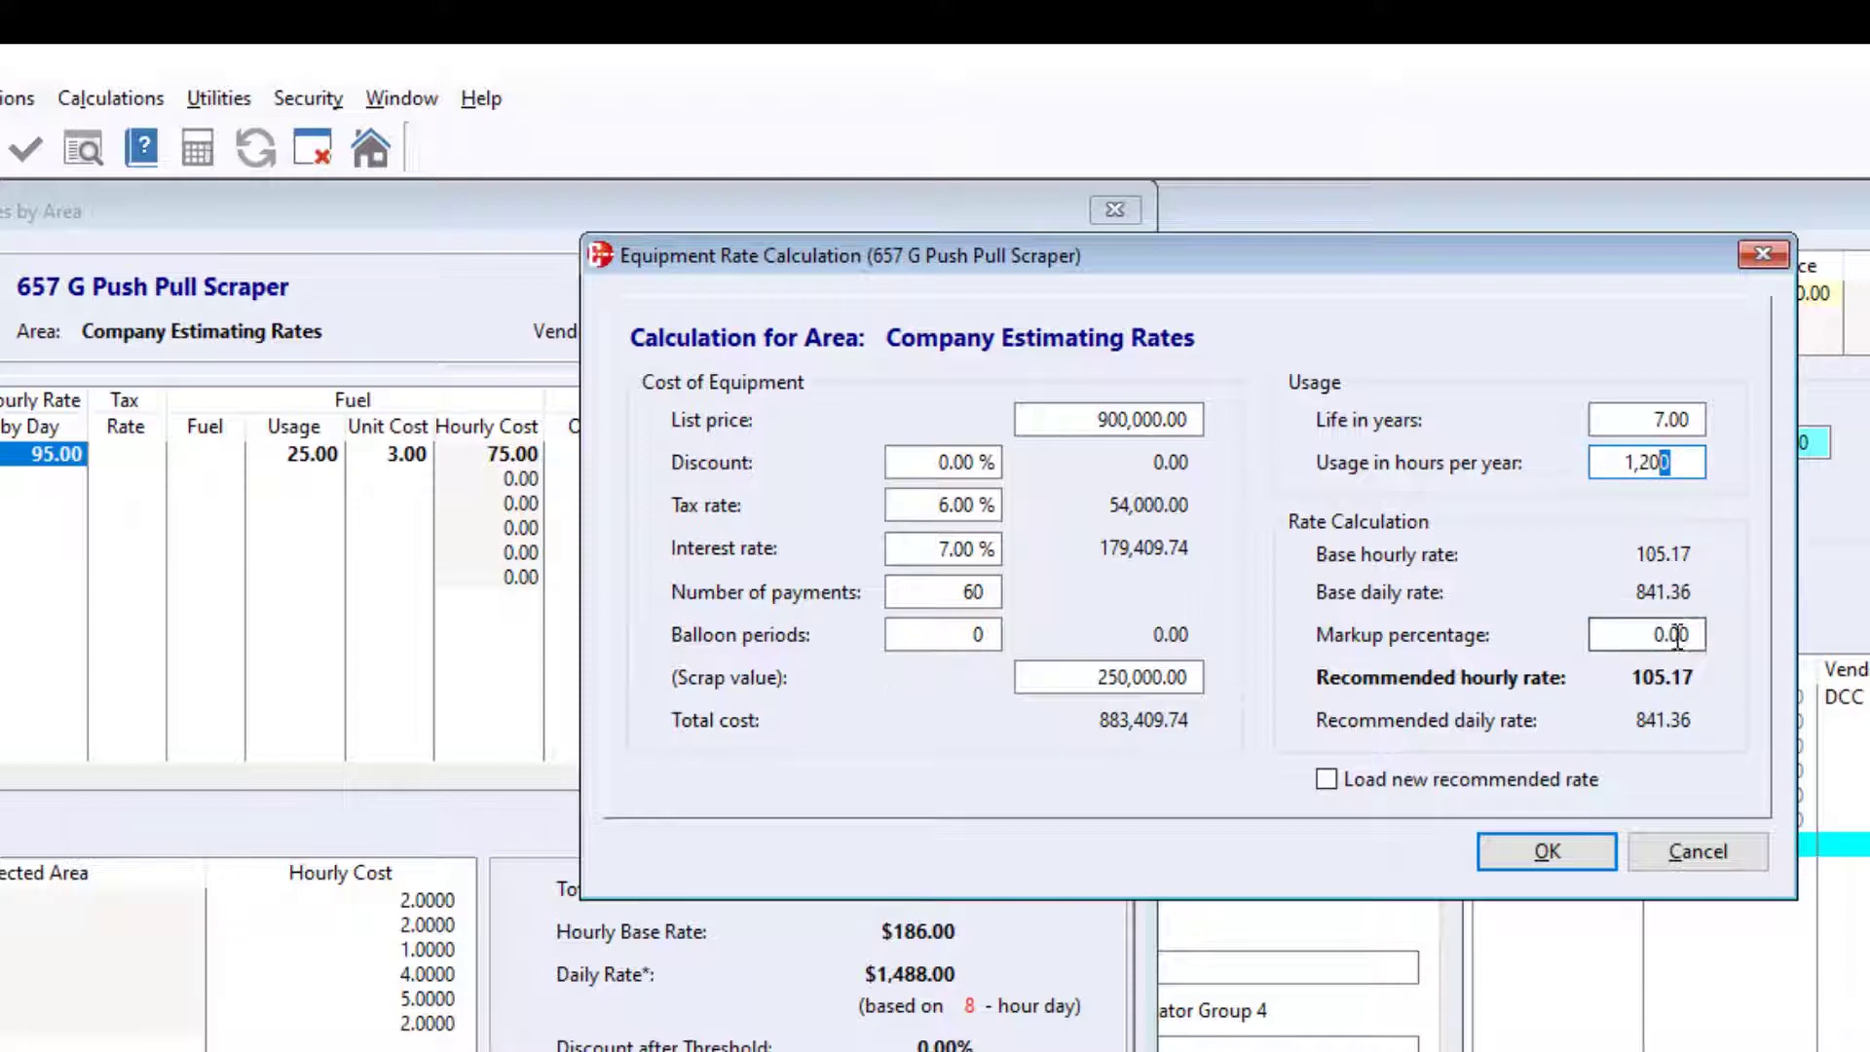
pyautogui.moveTo(1696, 633); pyautogui.dragTo(1646, 630)
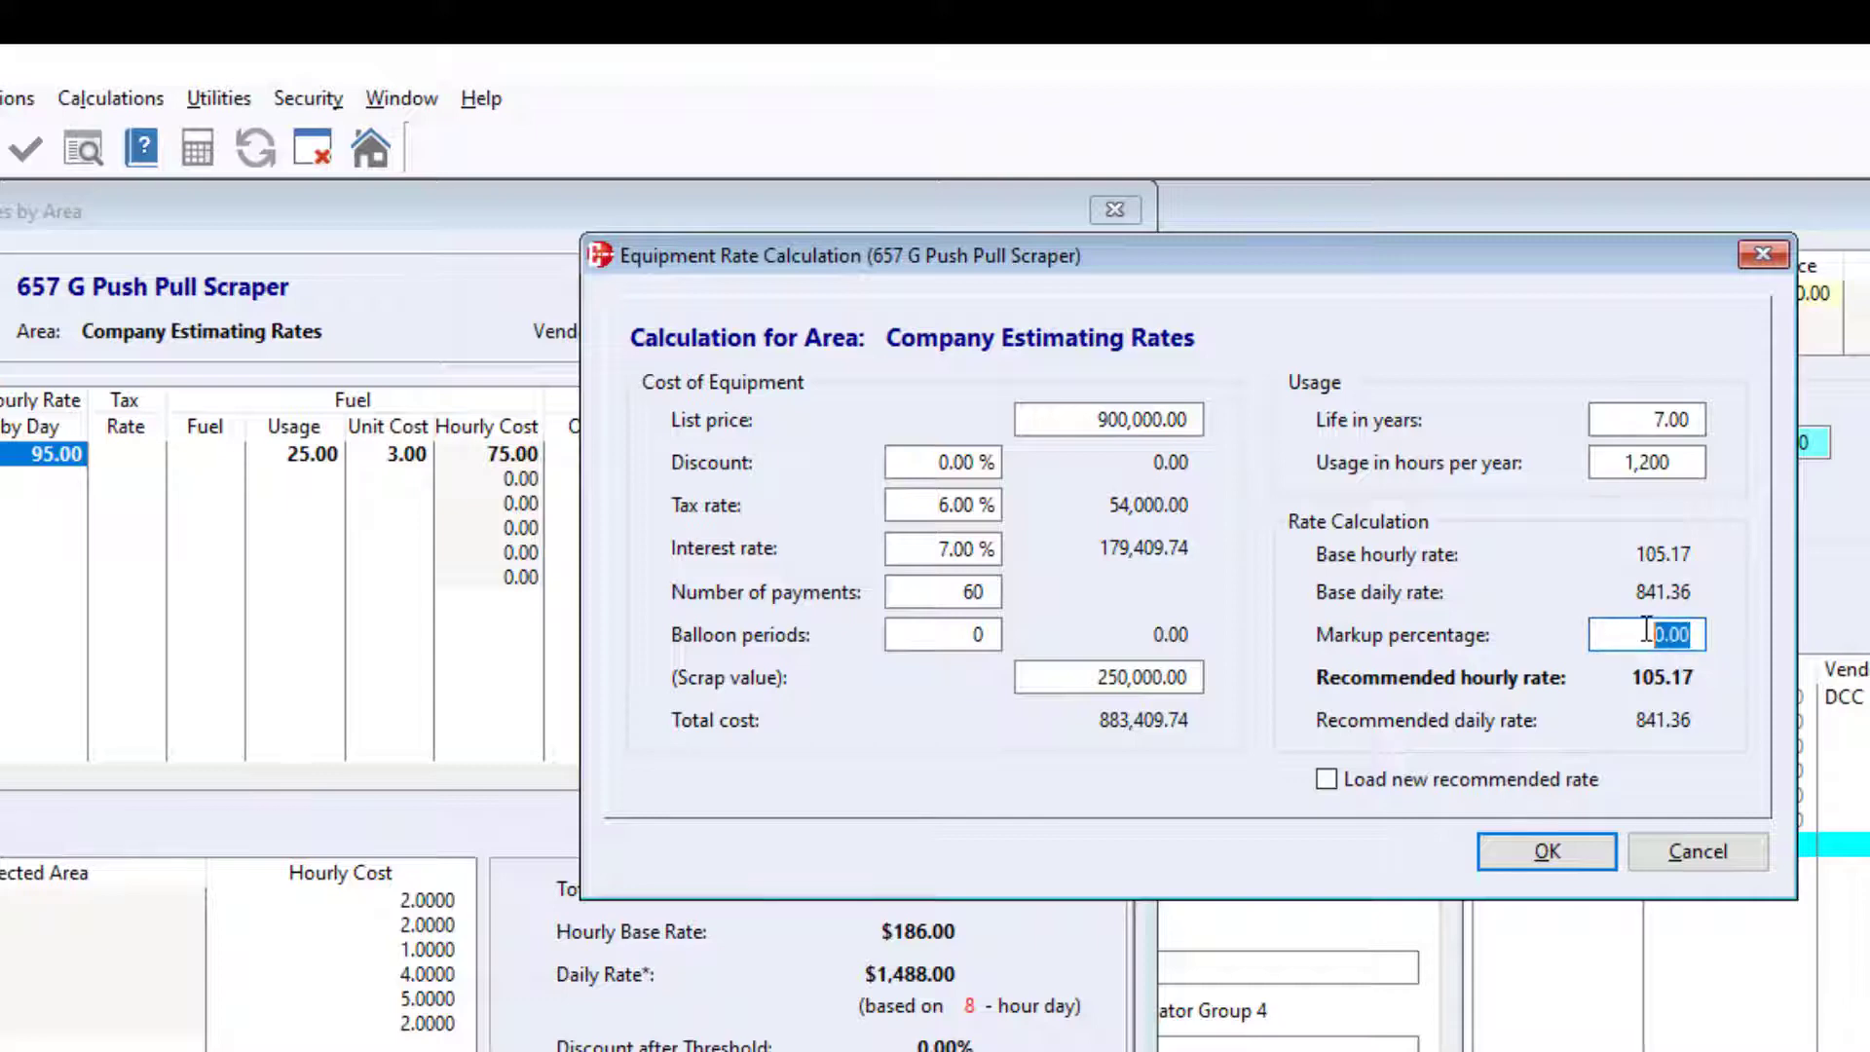
pyautogui.click(1668, 462)
pyautogui.moveTo(1692, 633); pyautogui.dragTo(1647, 633)
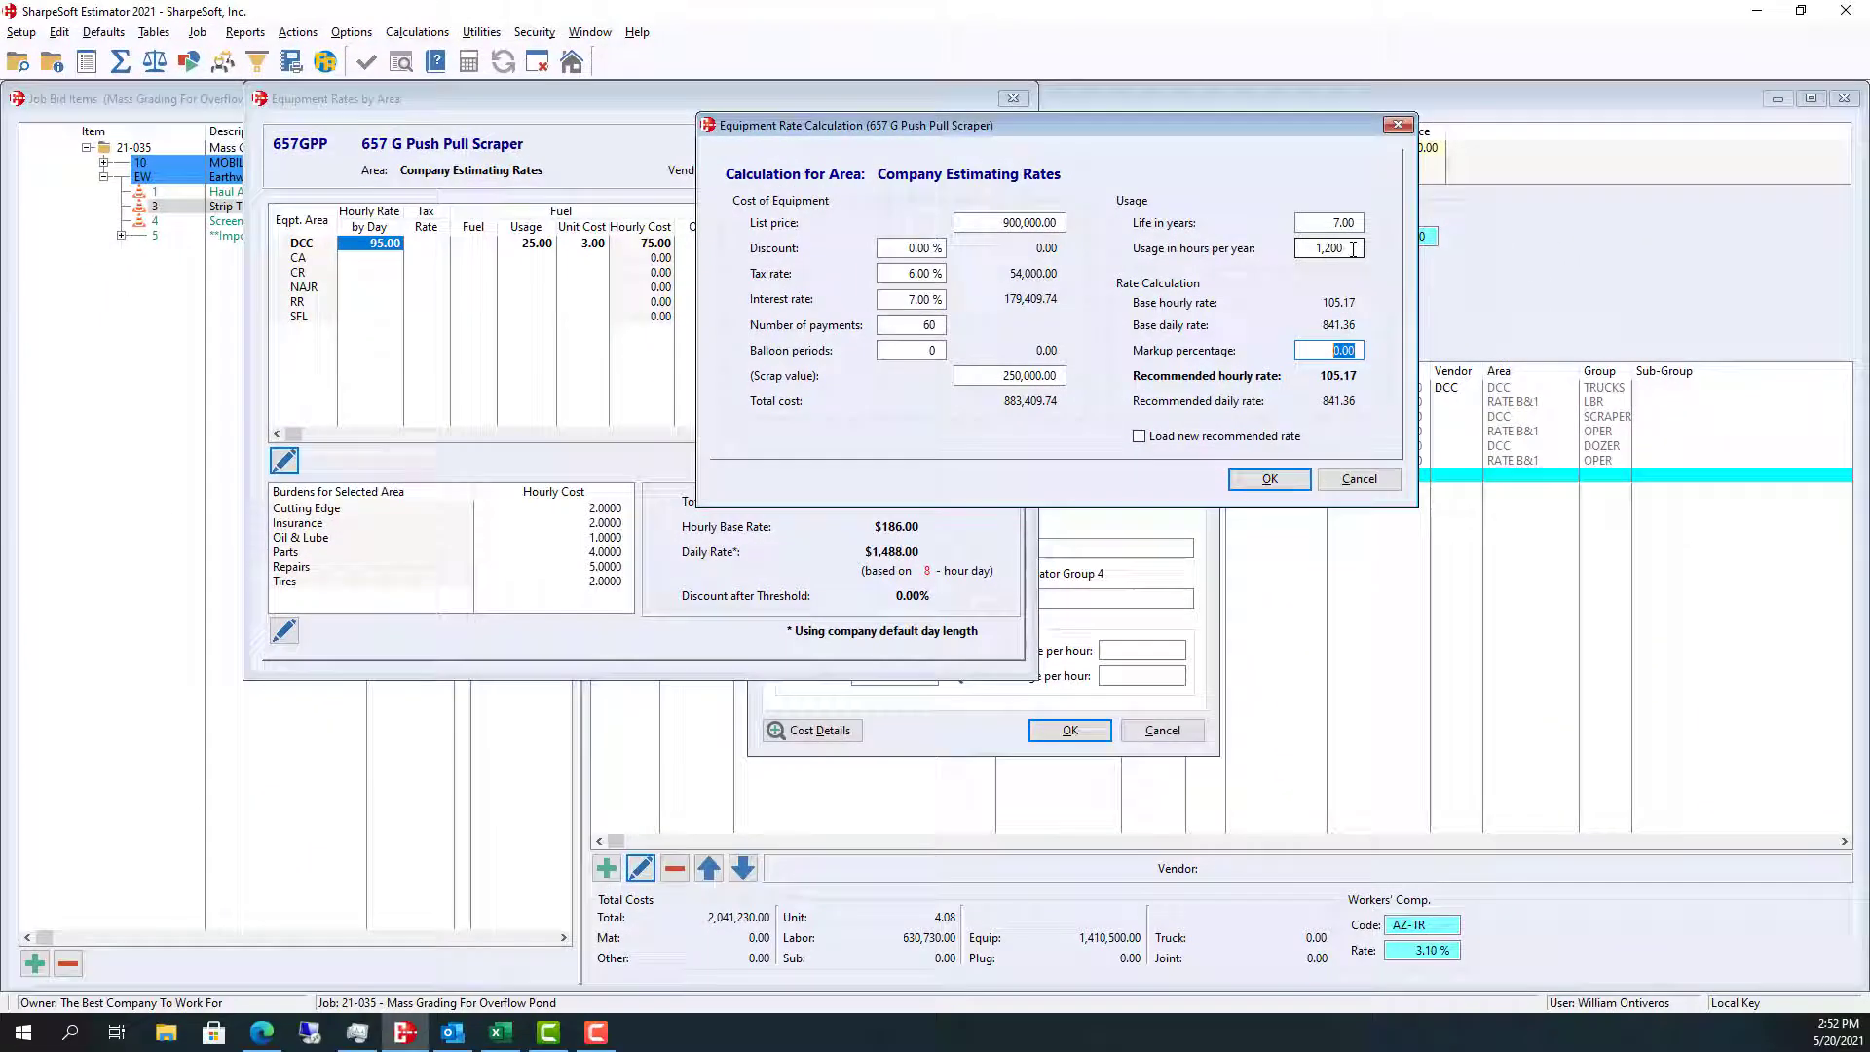
pyautogui.moveTo(1449, 306); pyautogui.dragTo(1396, 314)
pyautogui.write('14')
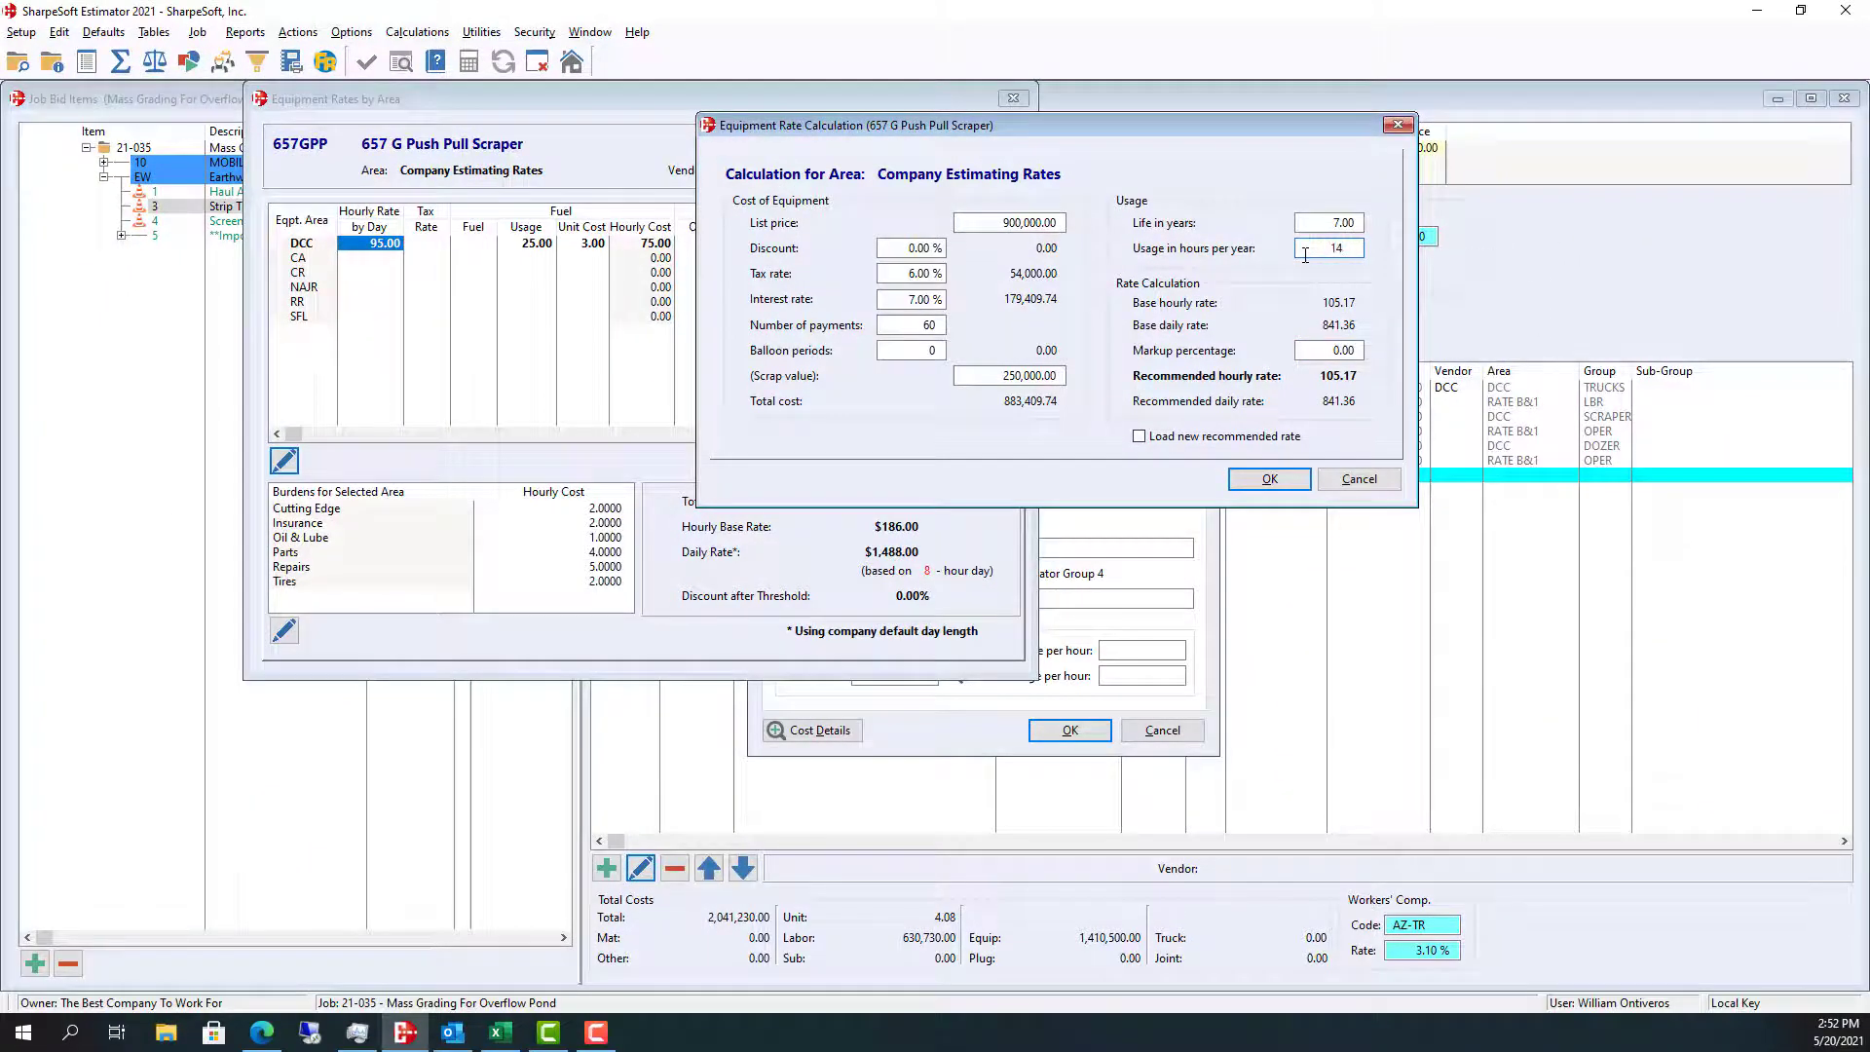
pyautogui.write('00')
pyautogui.press('Tab')
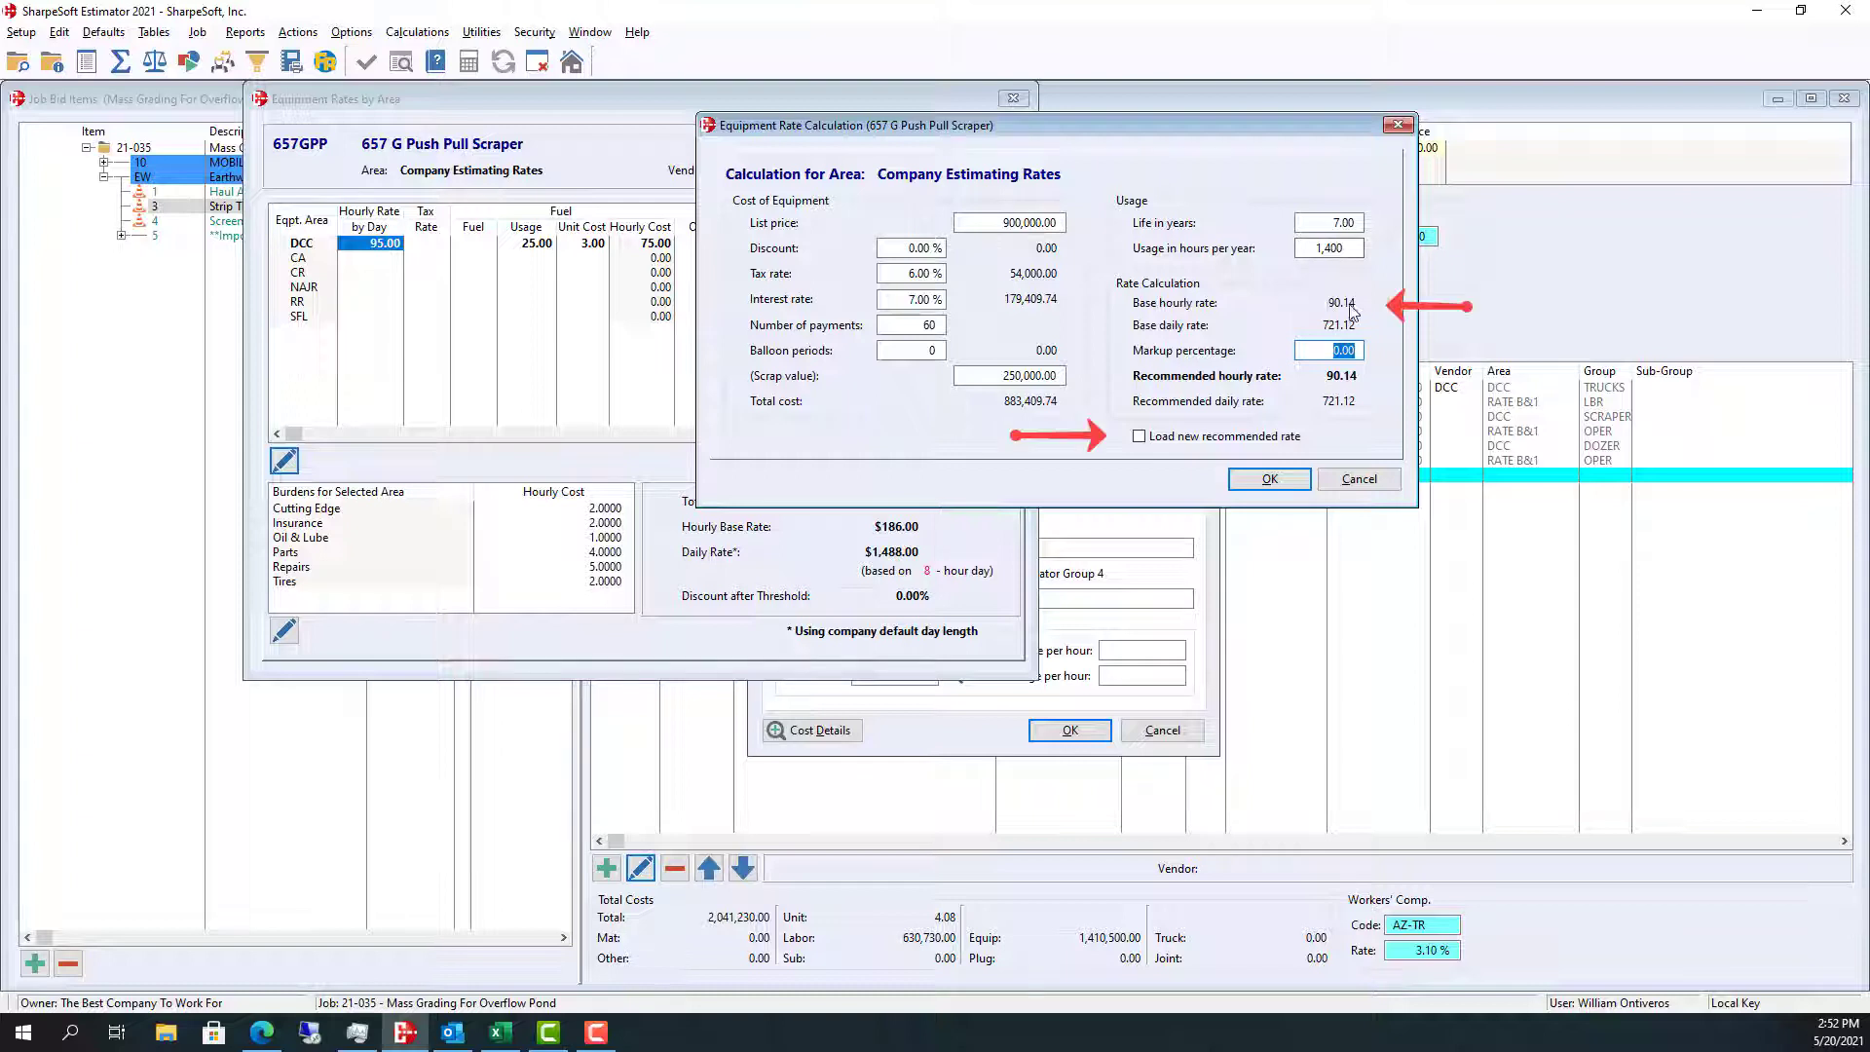
# - Load the new recommended rate into the DCC hourly rate and save the scraper's equipment record to the bid item
pyautogui.click(1141, 440)
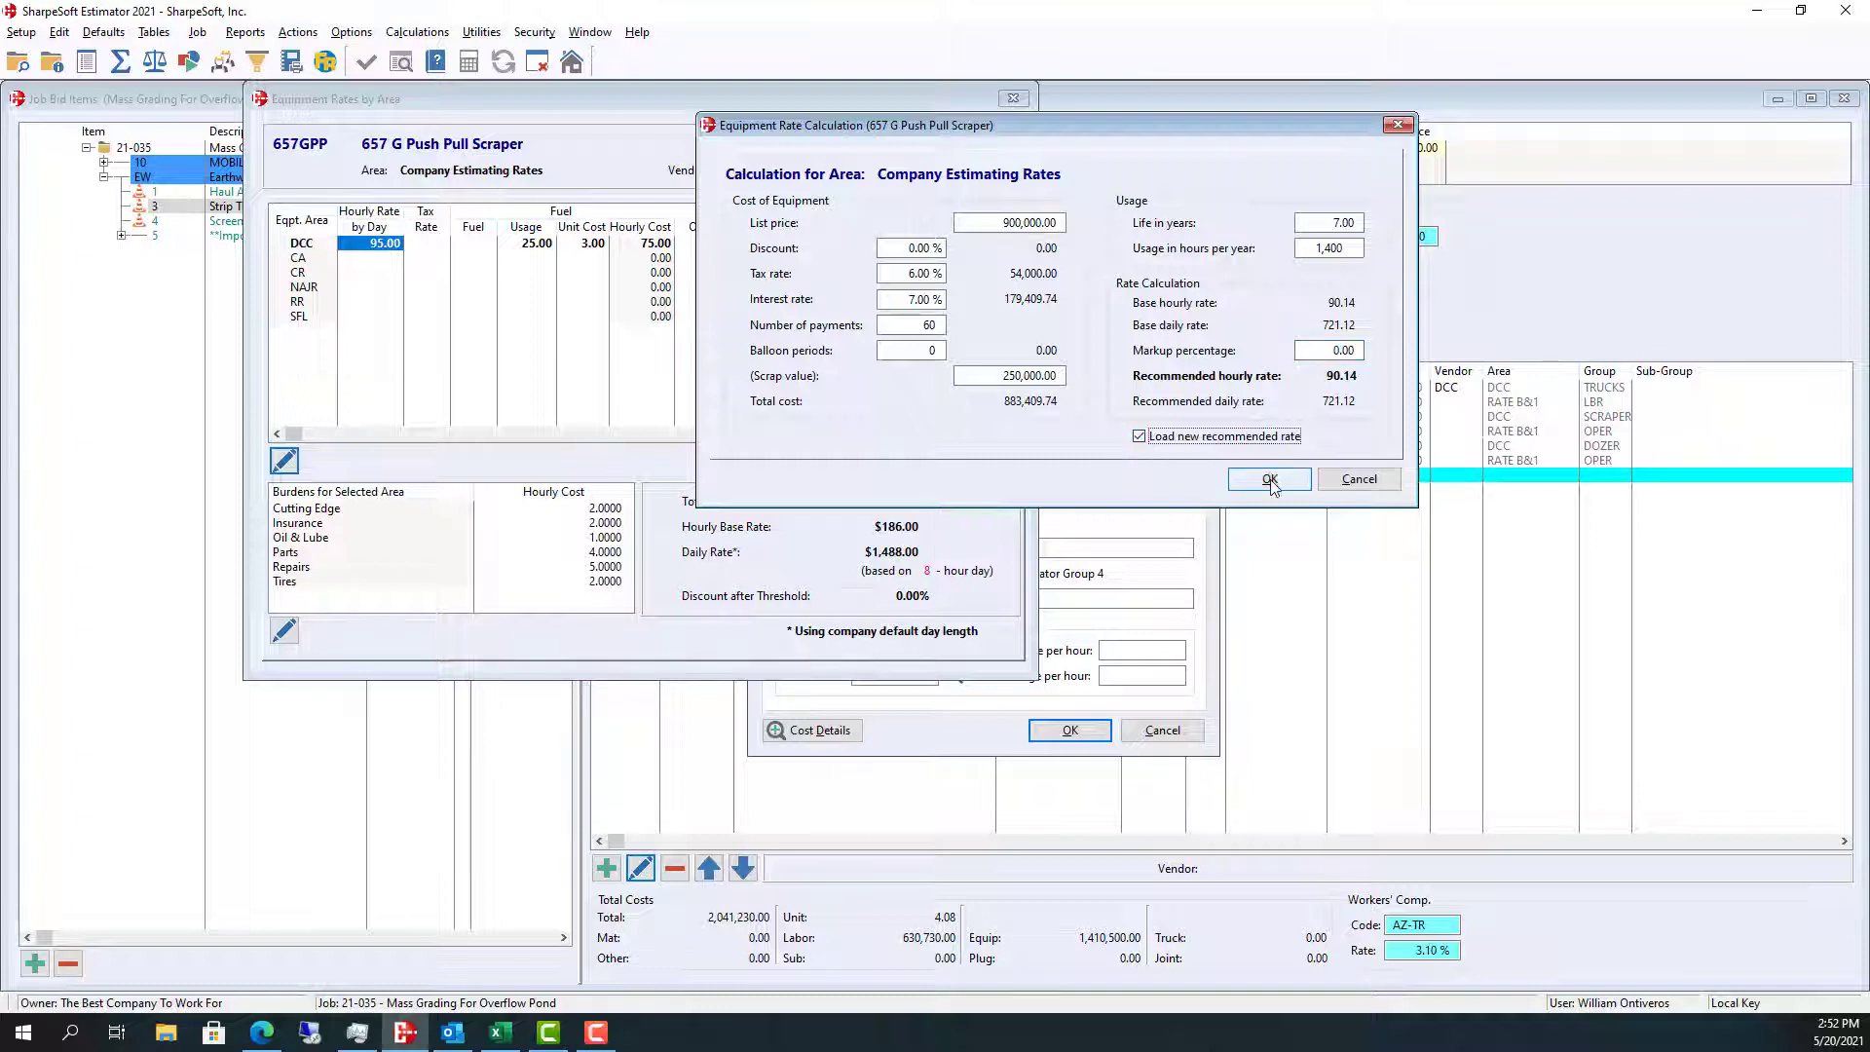
pyautogui.click(382, 244)
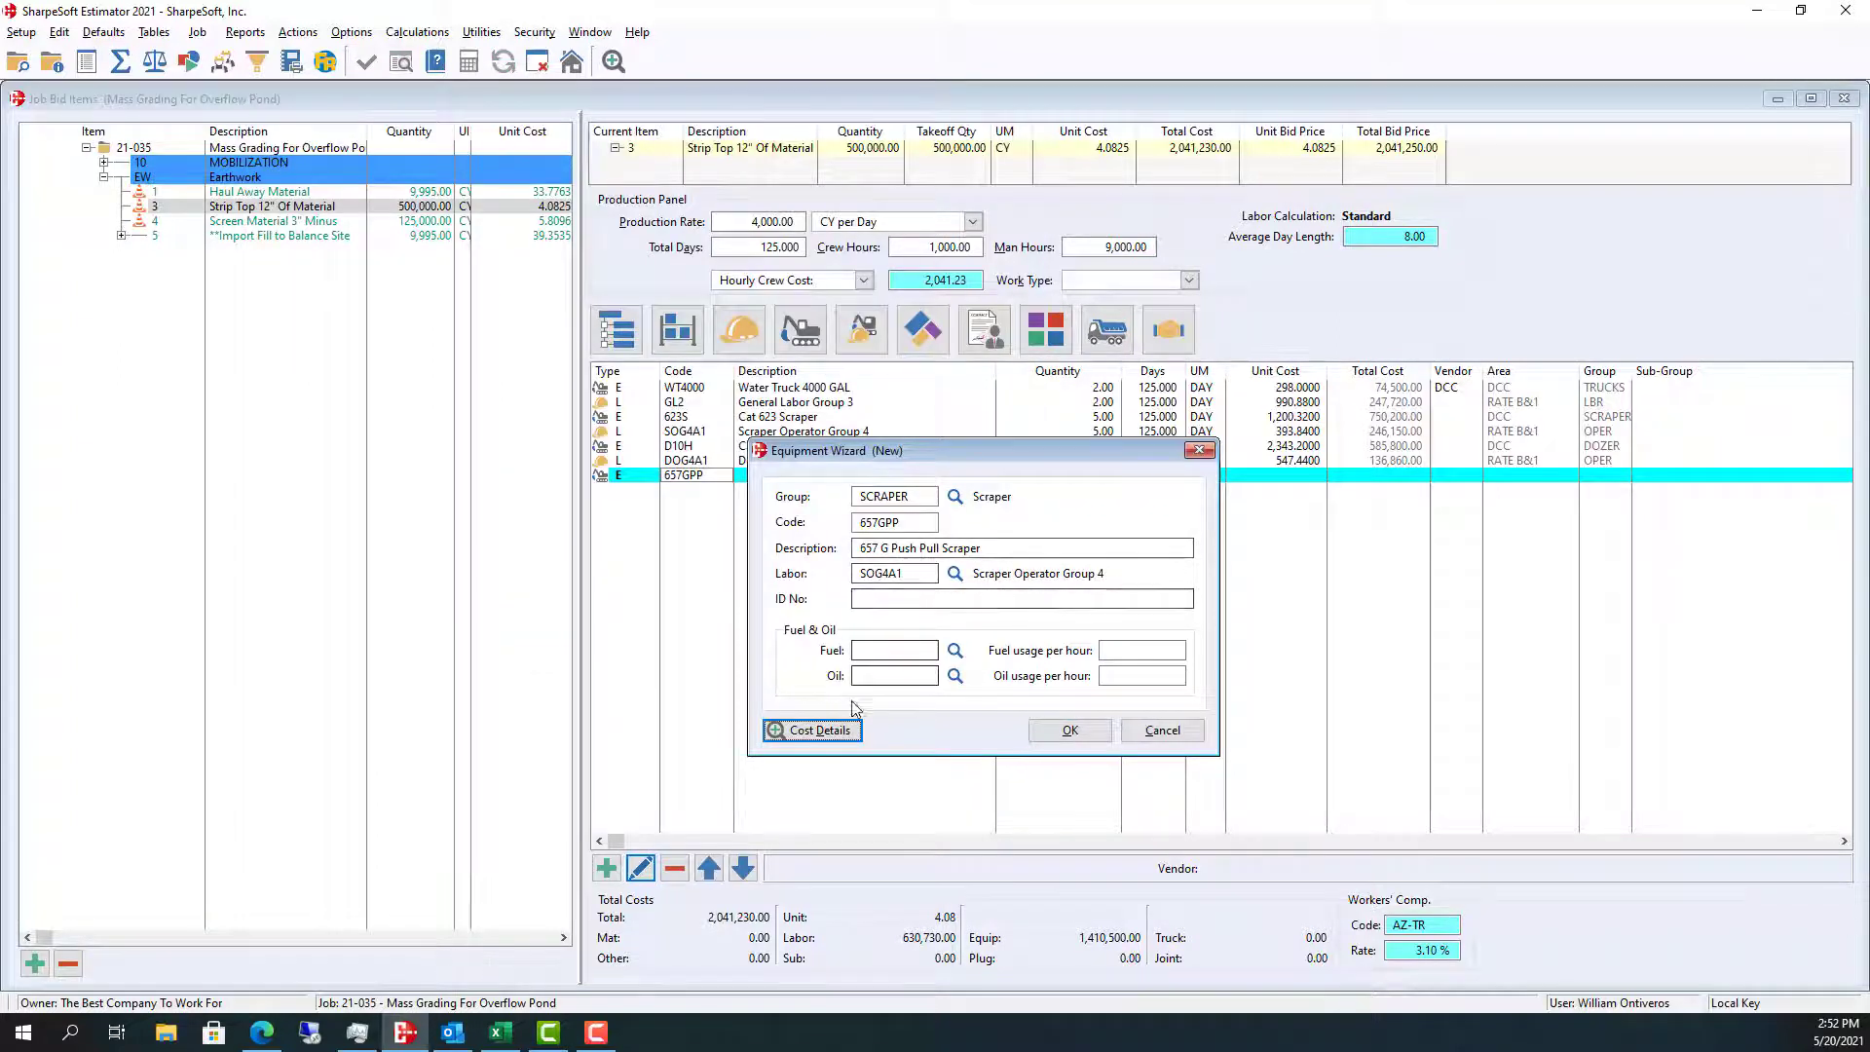
pyautogui.click(1071, 733)
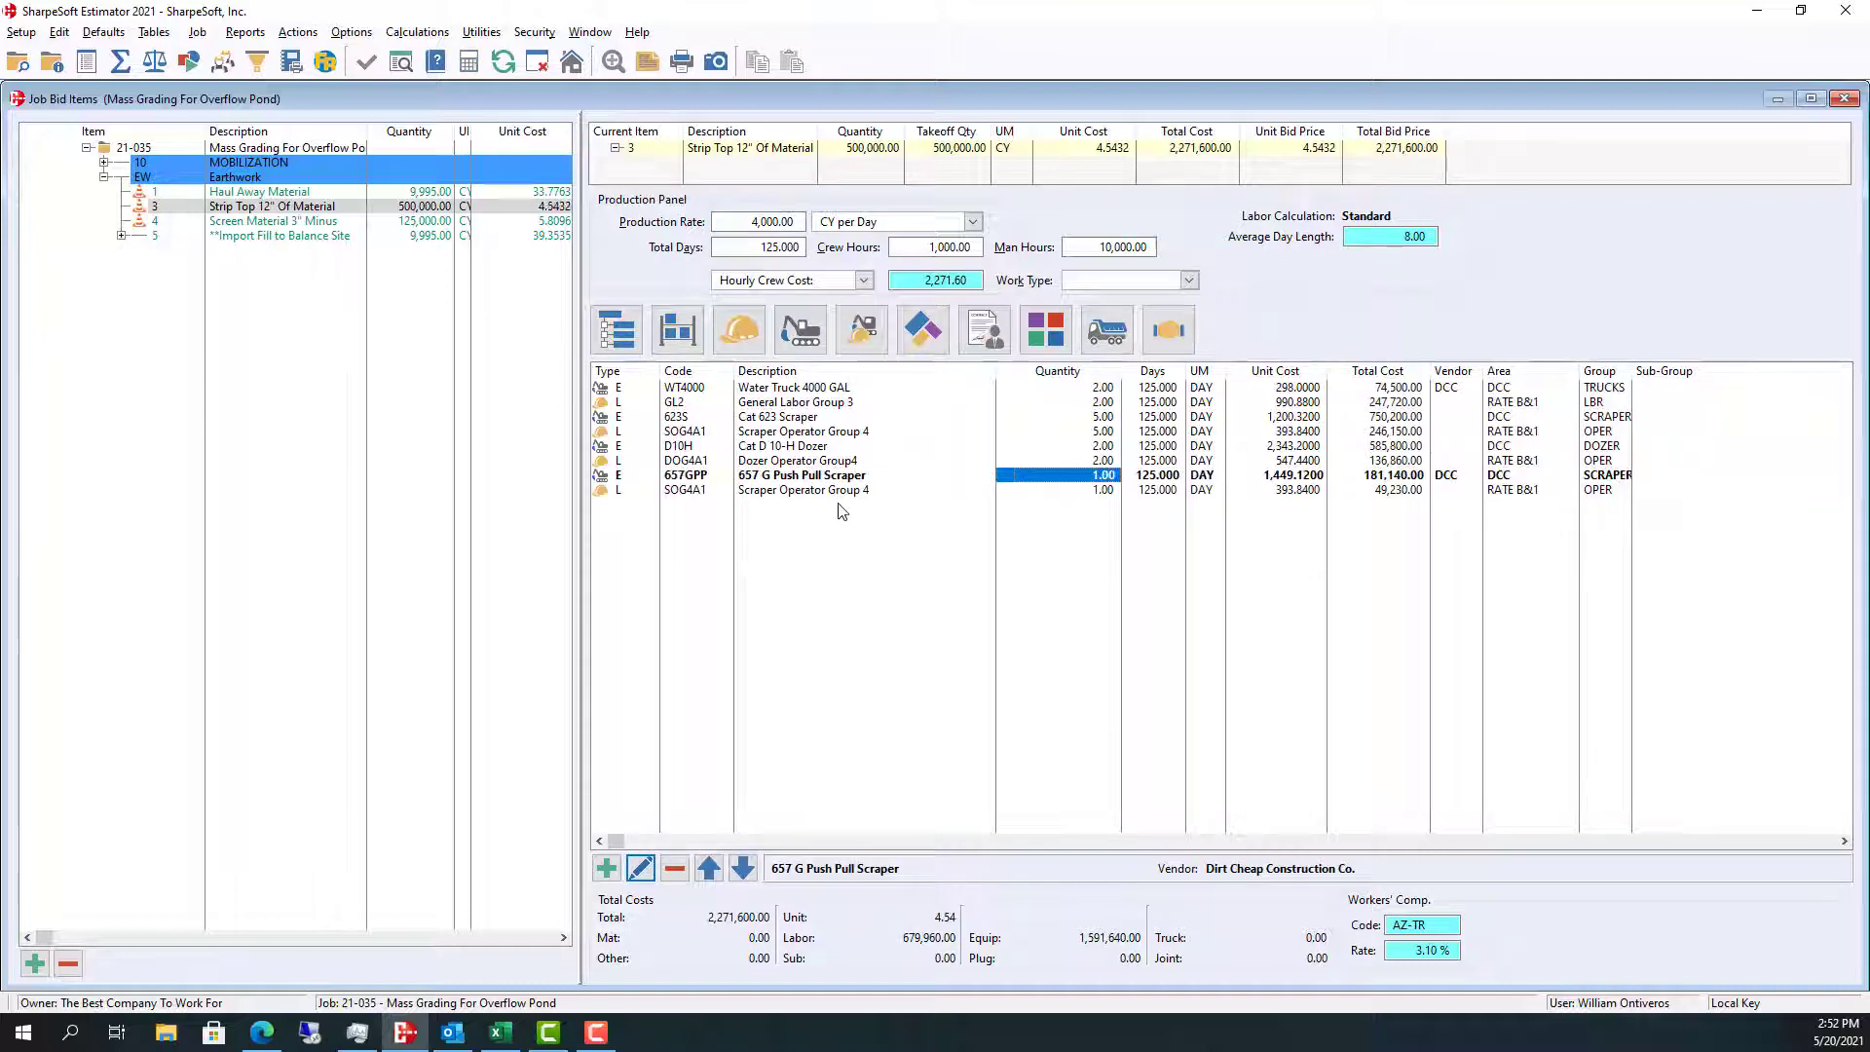
# - Select the 657 G Push Pull Scraper's unit cost in the bid item and close the open job windows
pyautogui.click(1290, 491)
pyautogui.press('Up')
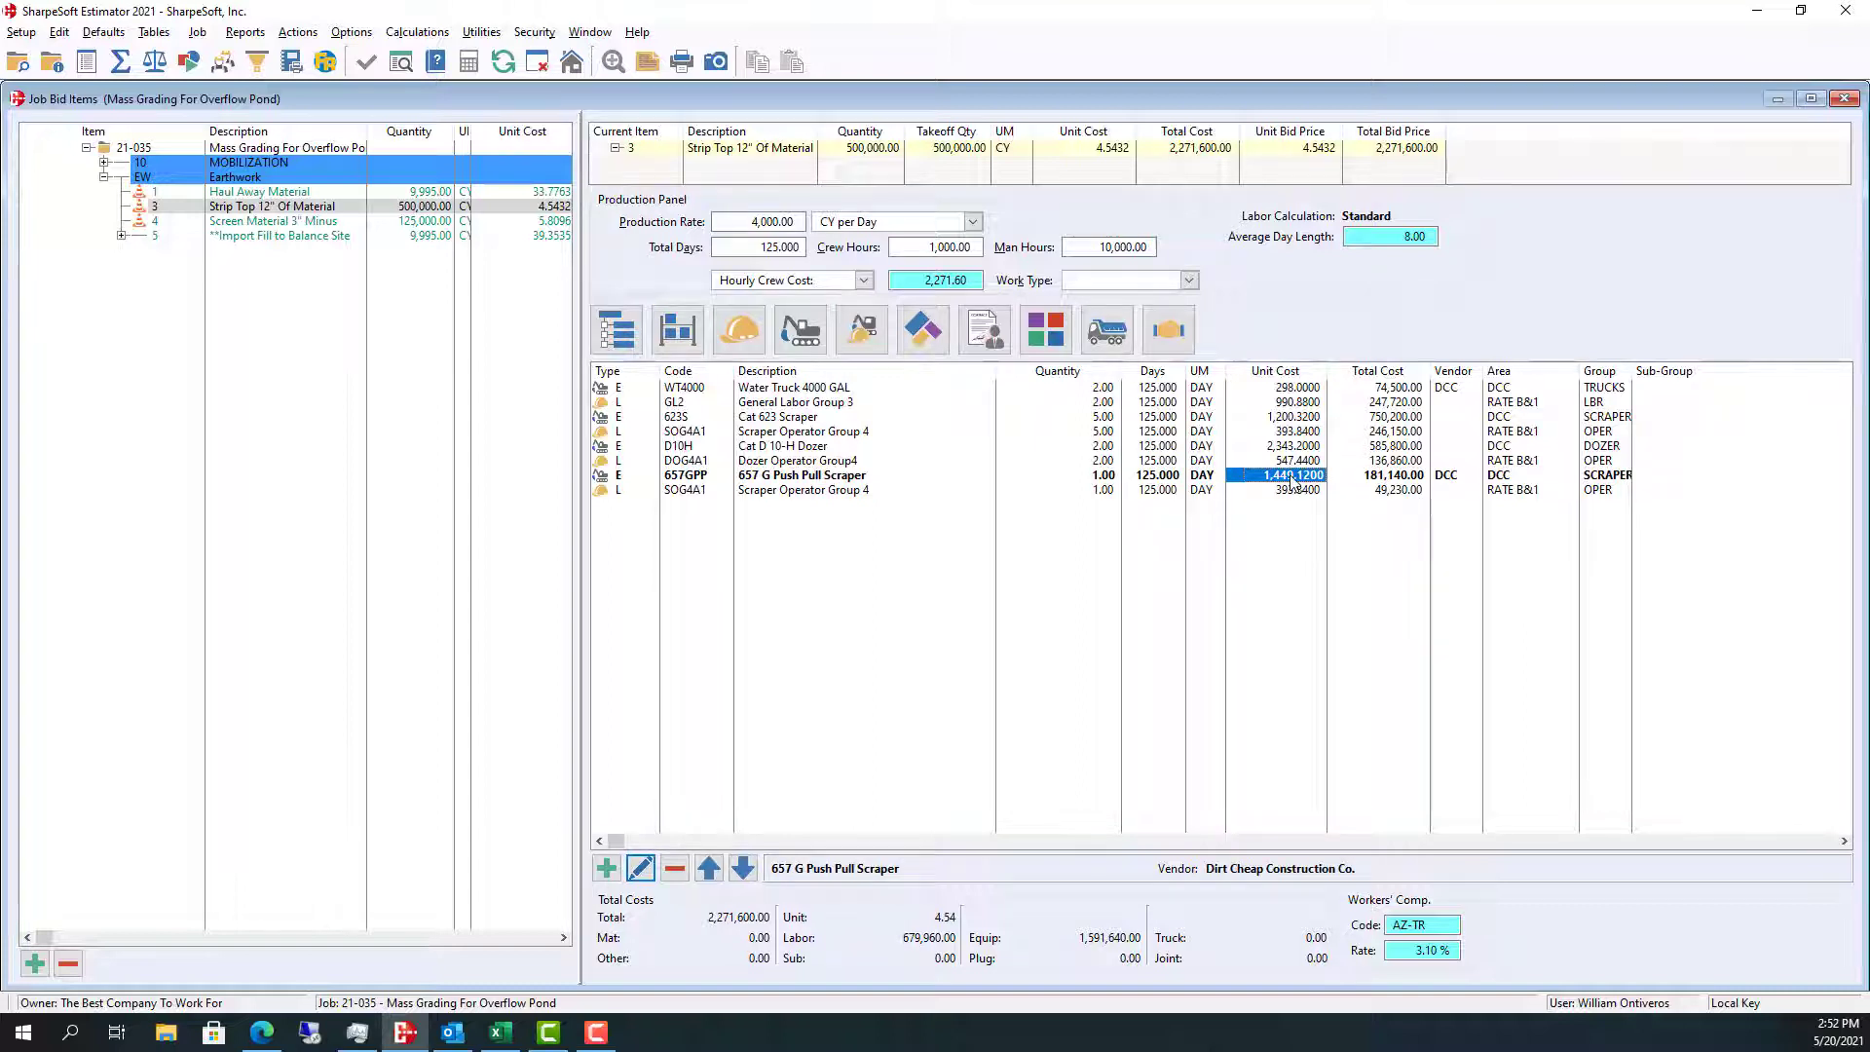
pyautogui.click(537, 61)
pyautogui.click(889, 554)
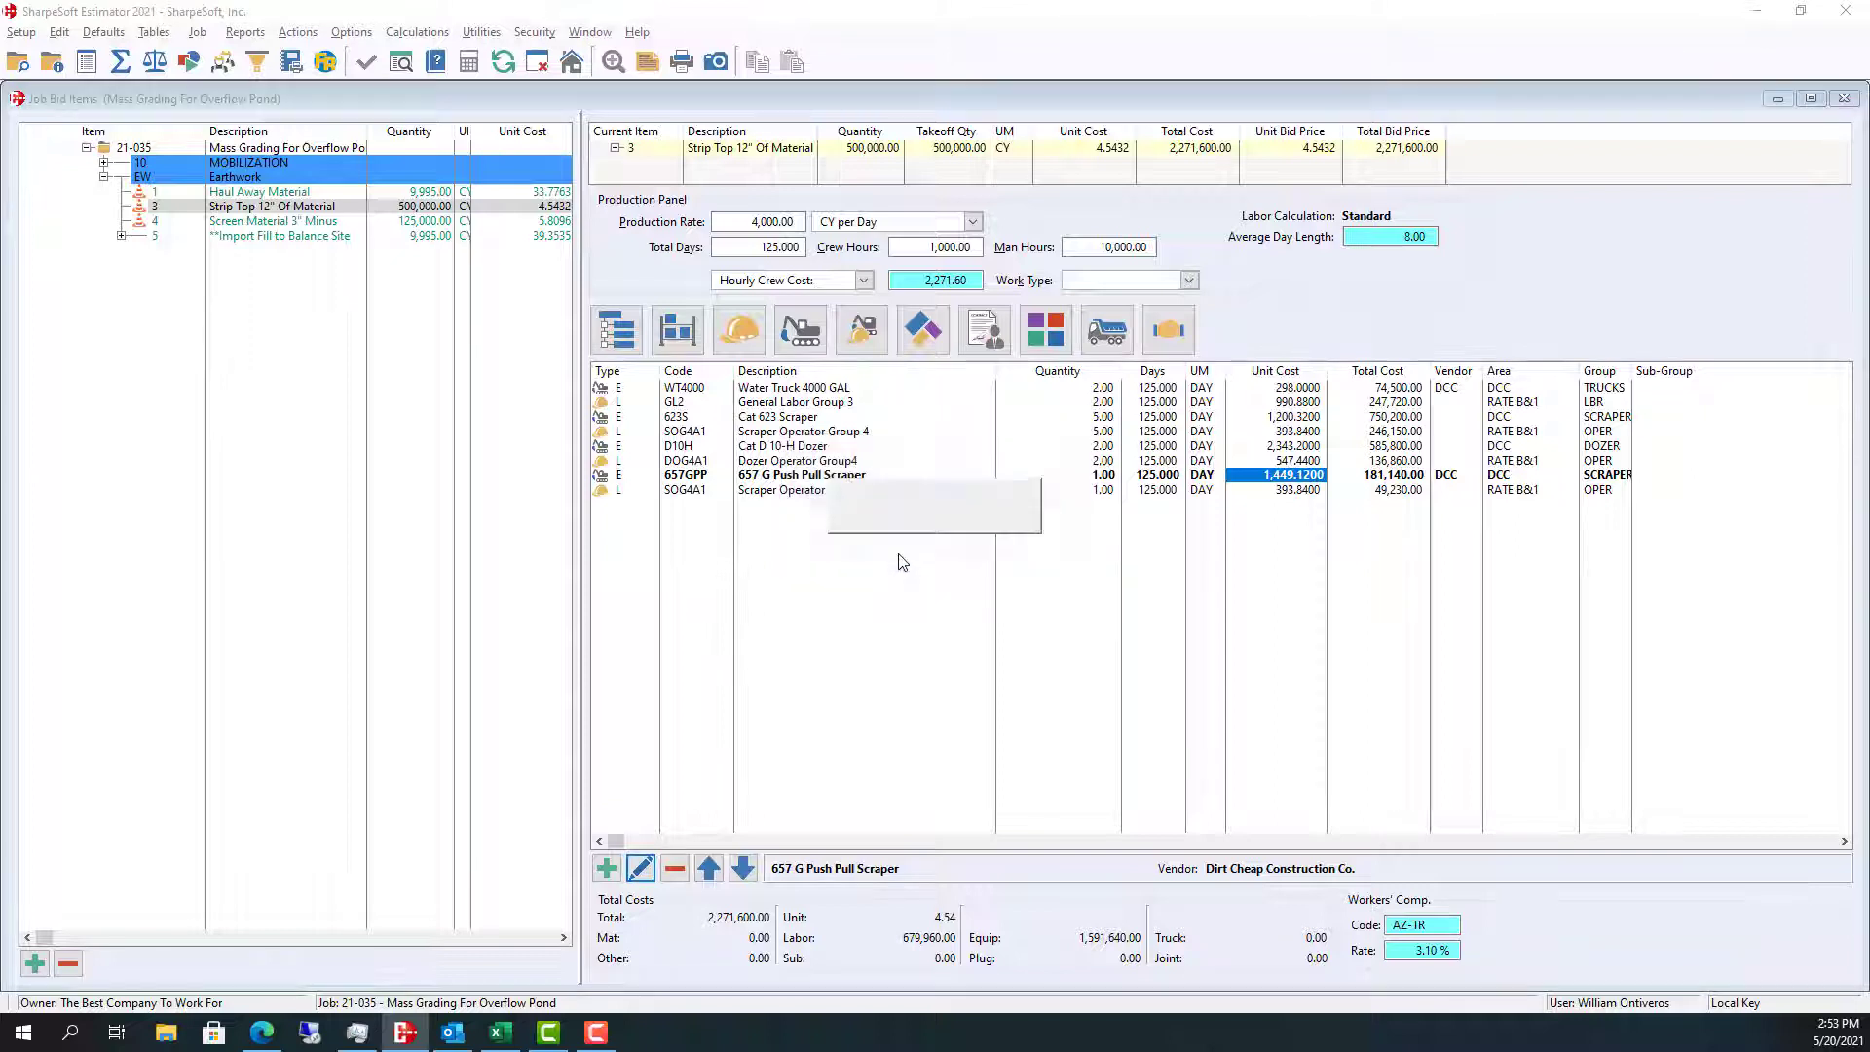